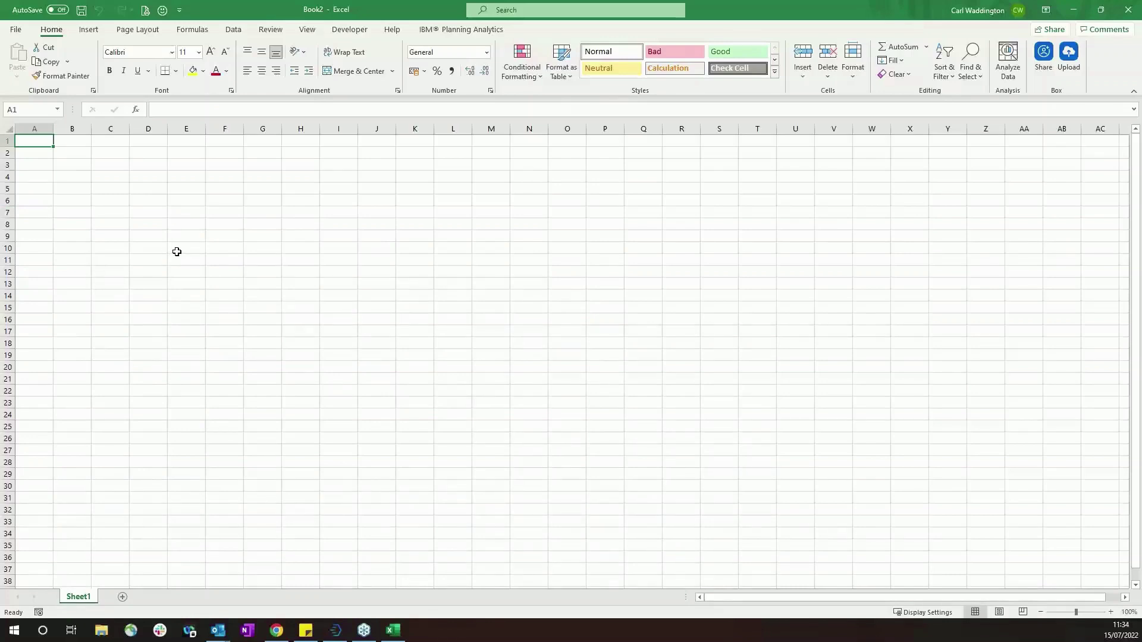
# Step: Sign in to the EUCloud zpoc1 Planning Analytics server with the IBMid and account password
pyautogui.click(470, 29)
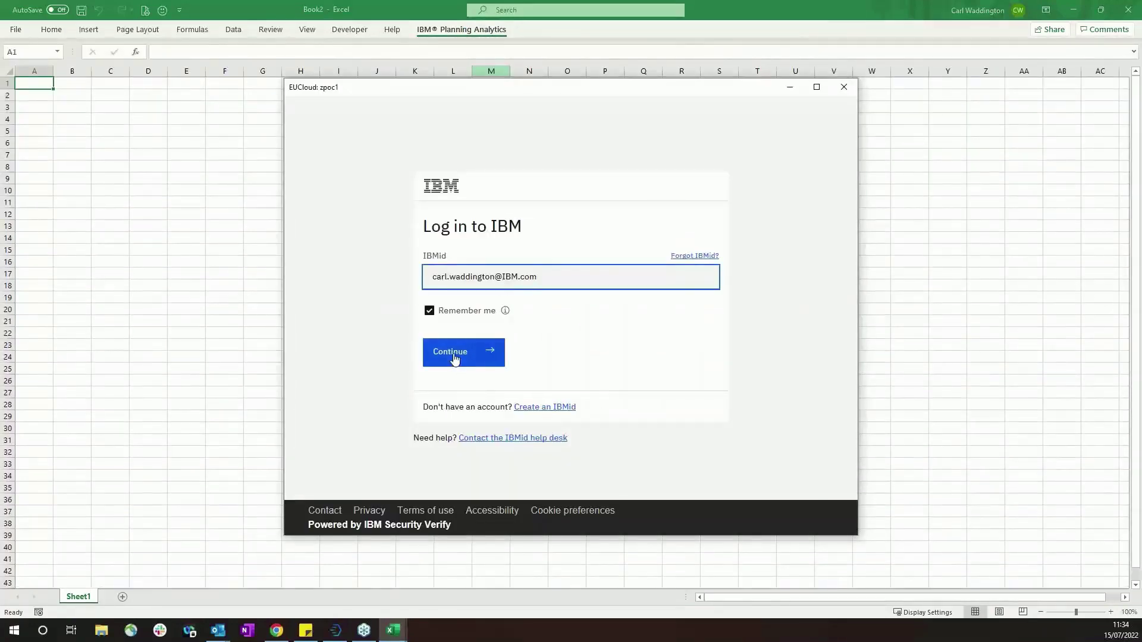
pyautogui.click(454, 360)
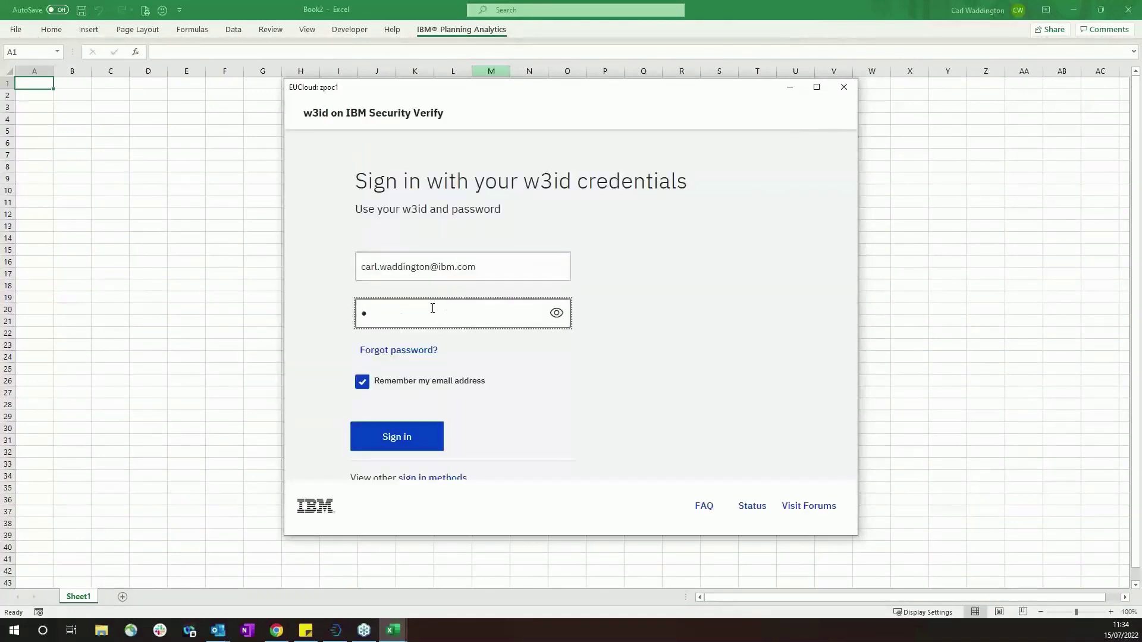
pyautogui.write('•')
pyautogui.press('Return')
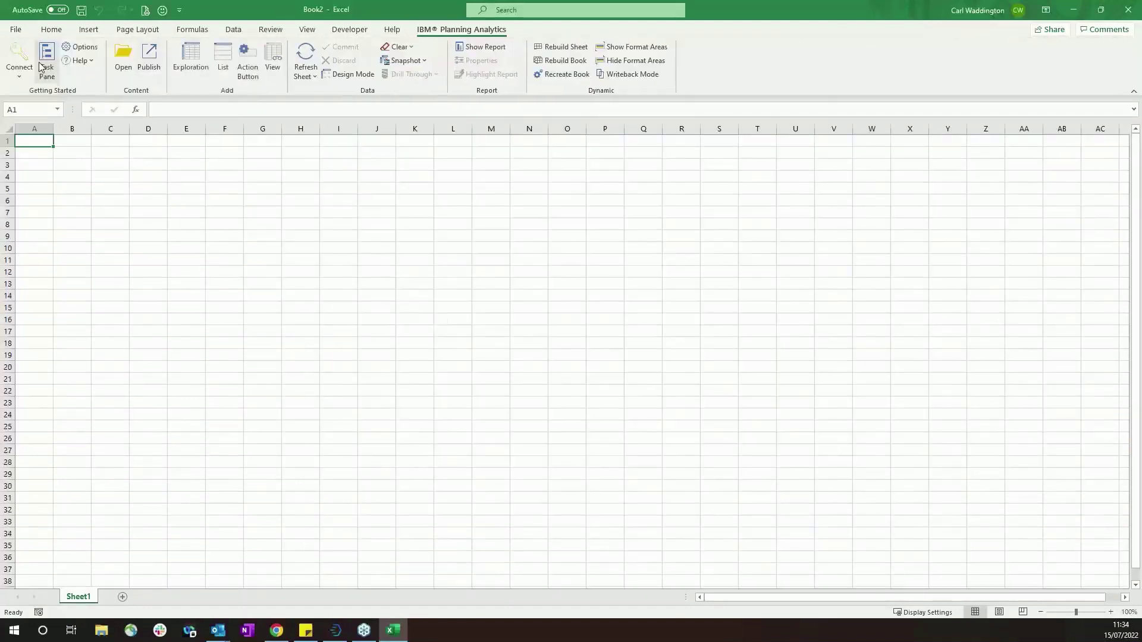
# Step: Show the zpoc1 cubes in the task pane and expand Balance Sheet to list its views
pyautogui.click(45, 61)
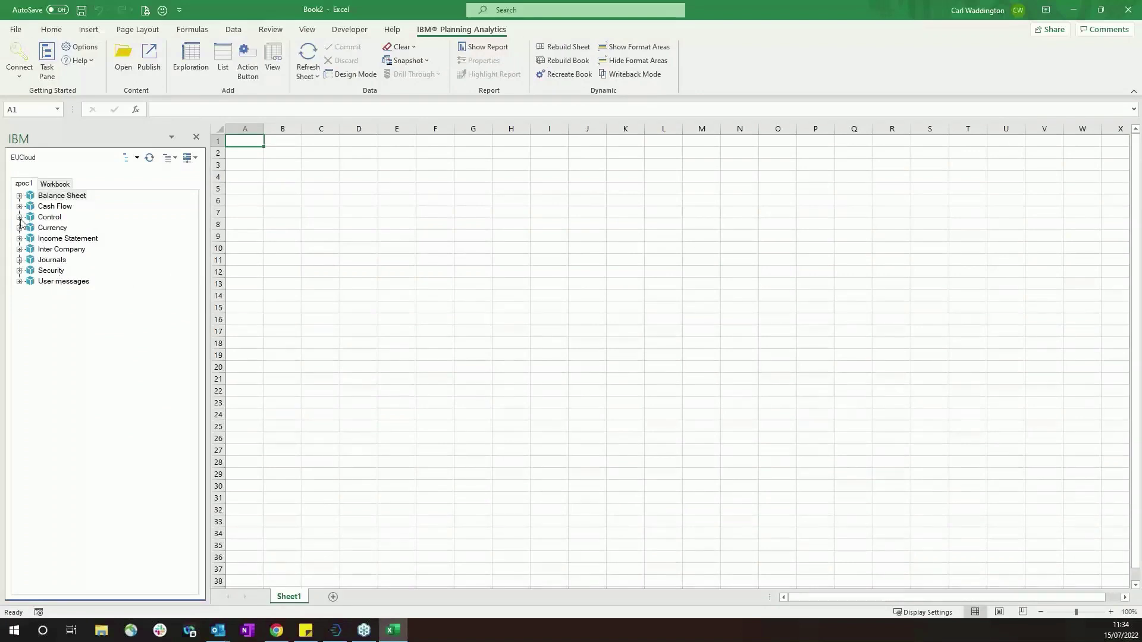
pyautogui.click(19, 196)
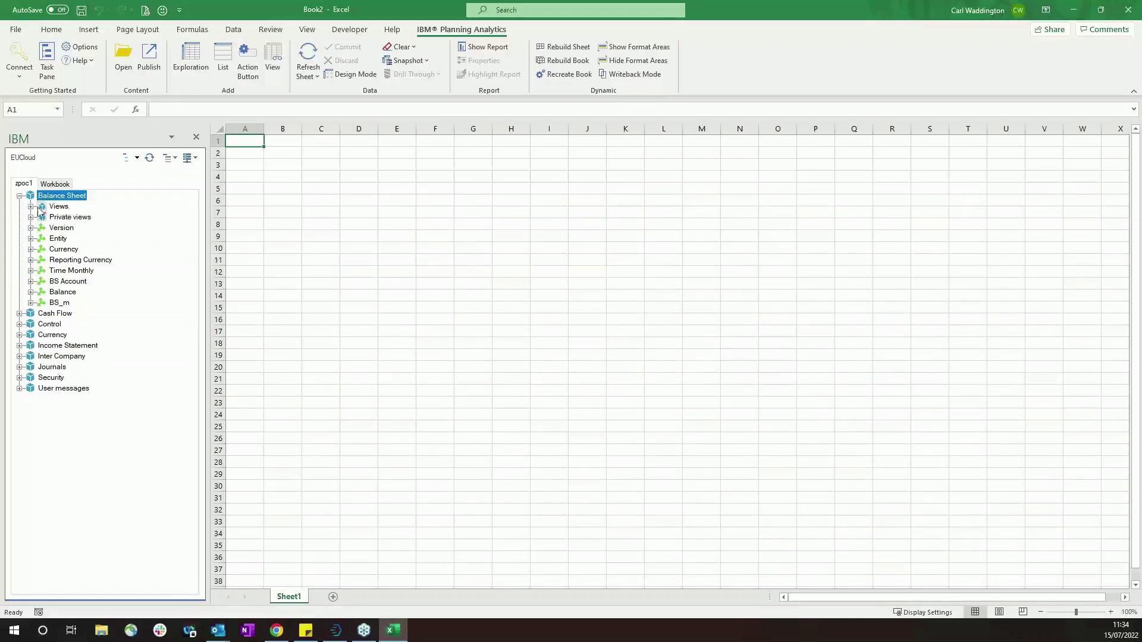
pyautogui.click(31, 207)
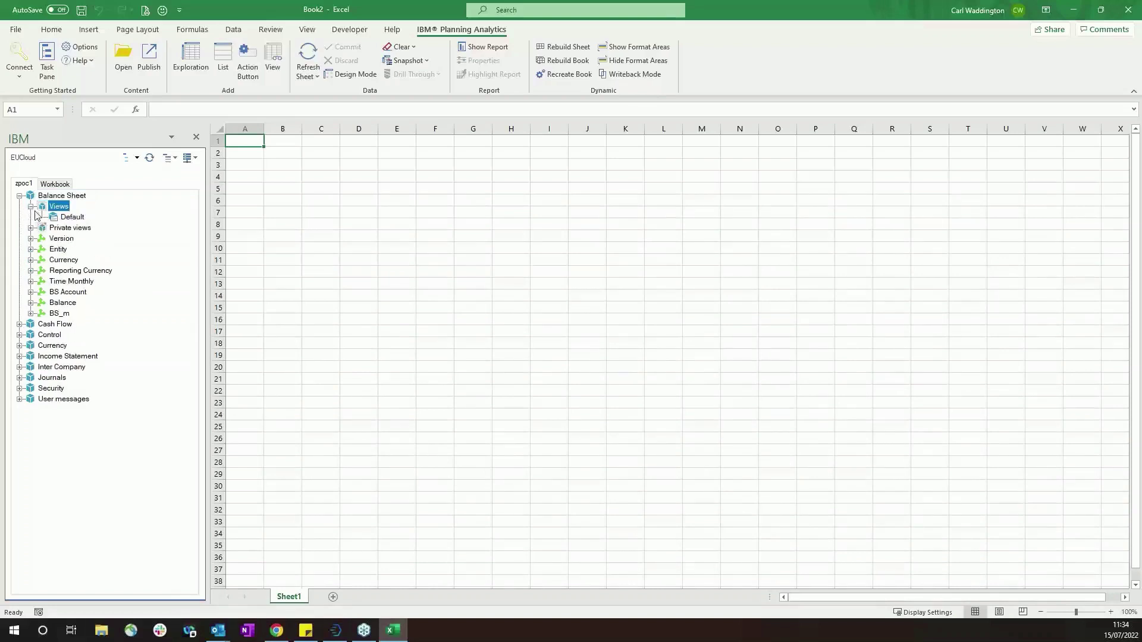
# Step: Expand the Entity members, place EMEA into cell C15, then collapse Entity
pyautogui.click(31, 250)
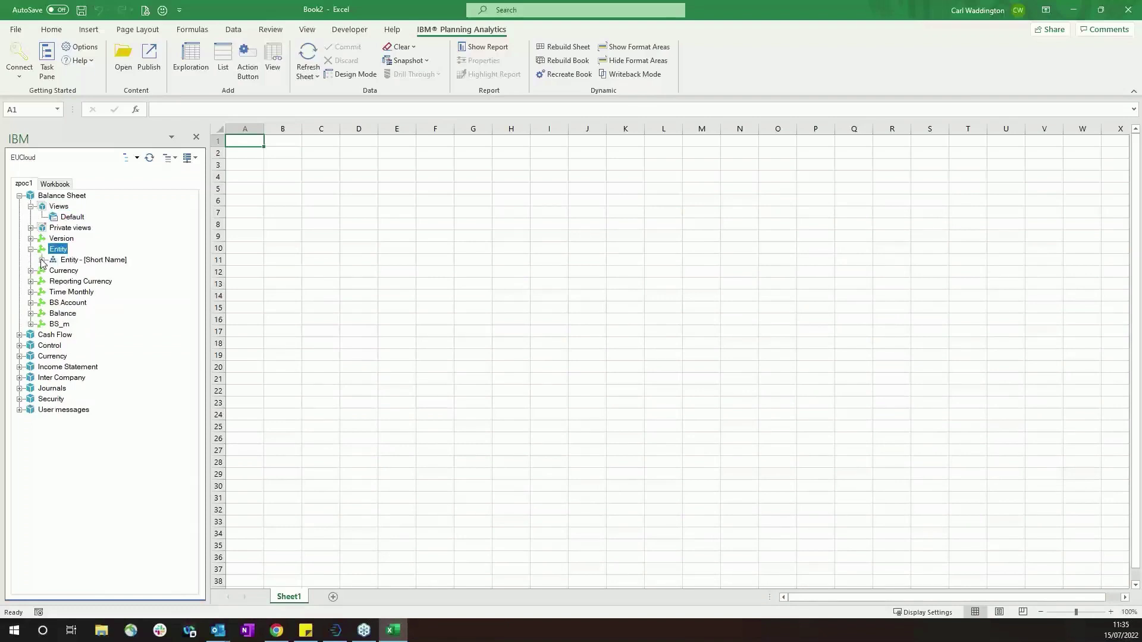
pyautogui.click(41, 261)
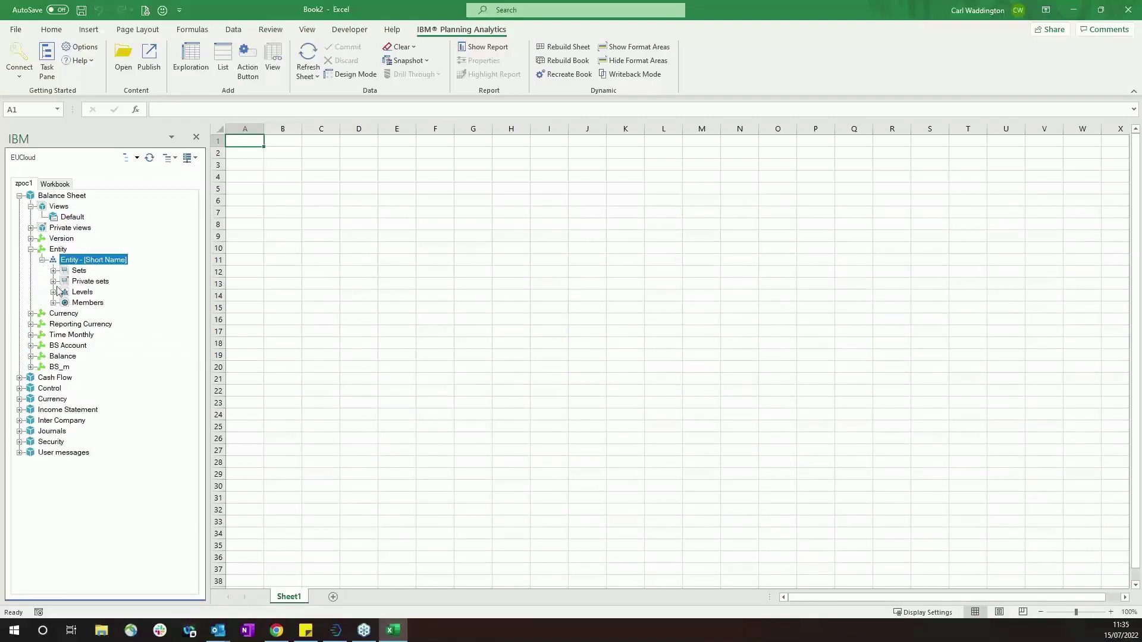
pyautogui.click(53, 271)
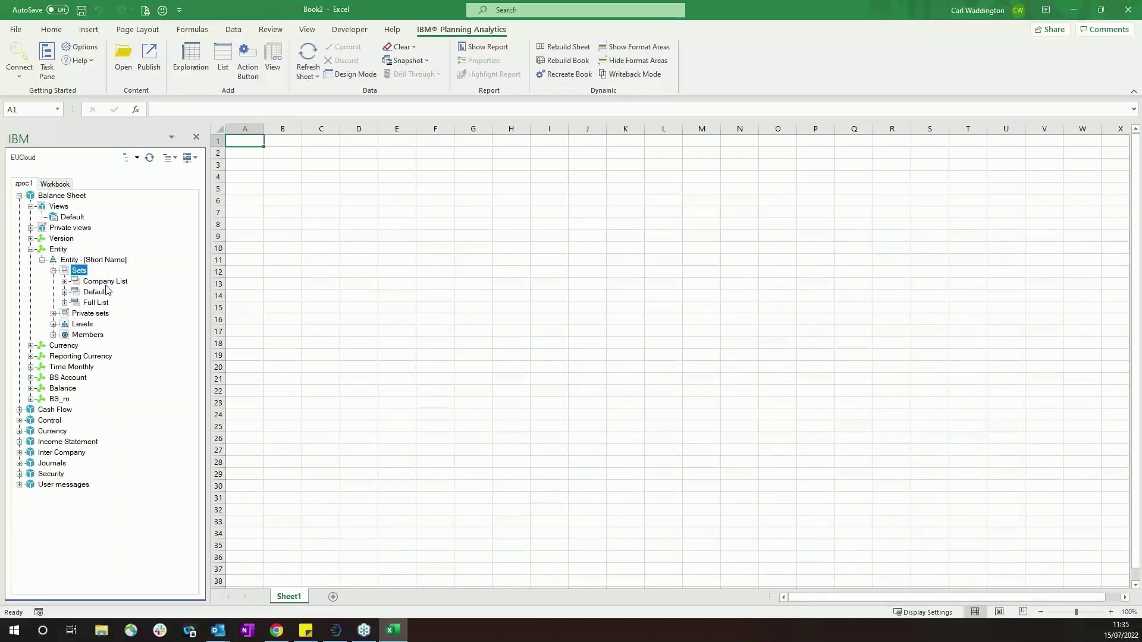
pyautogui.click(53, 335)
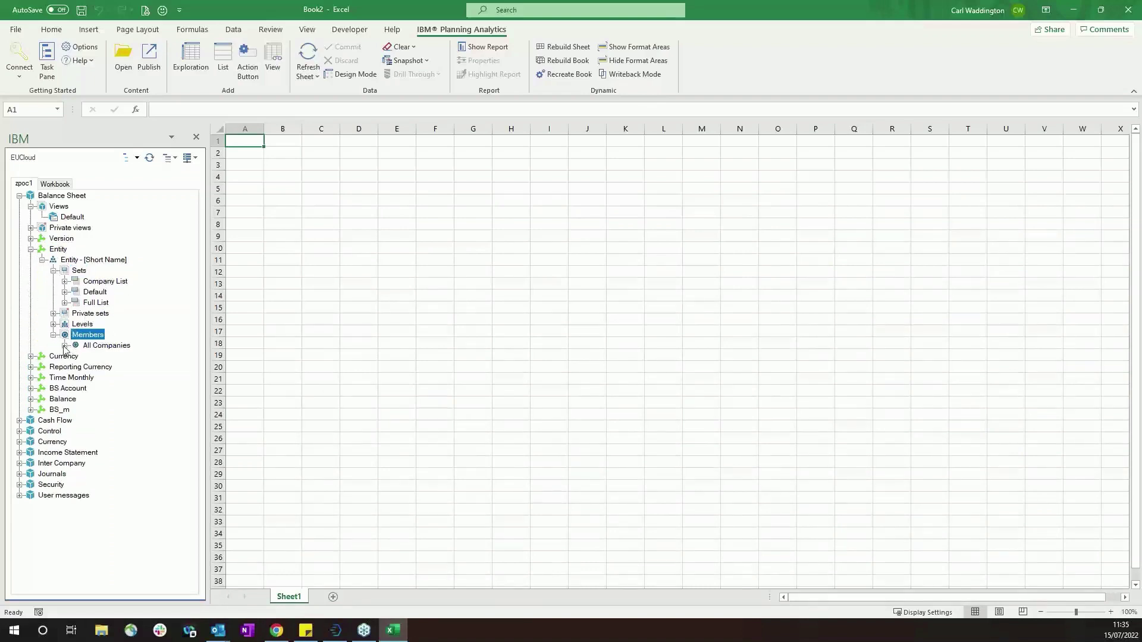
pyautogui.click(65, 346)
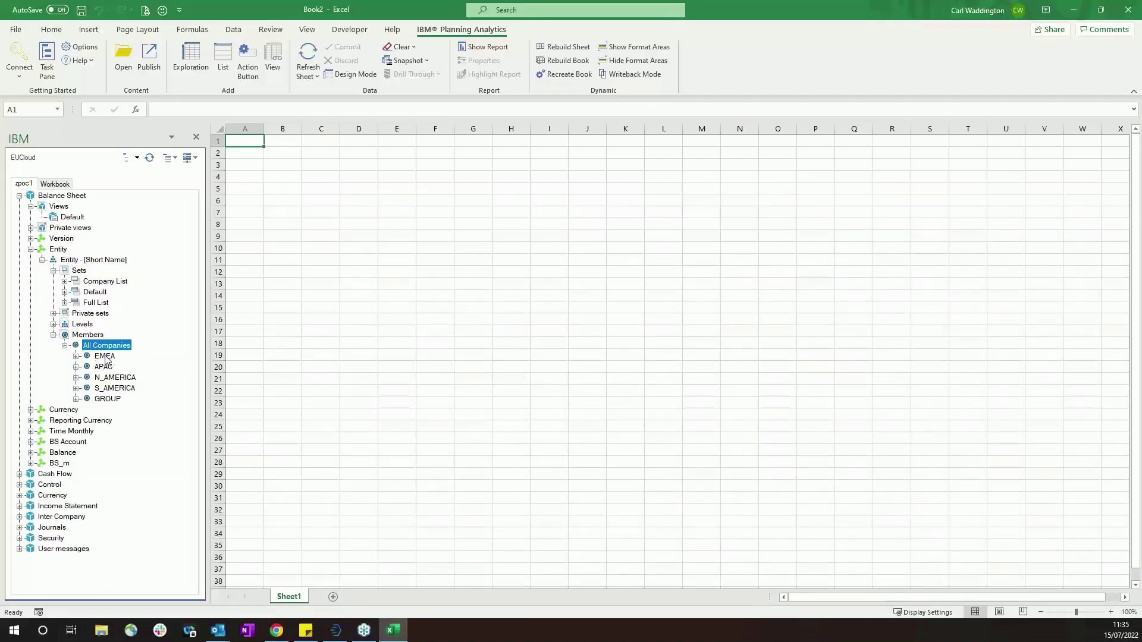
pyautogui.moveTo(107, 359); pyautogui.dragTo(328, 310)
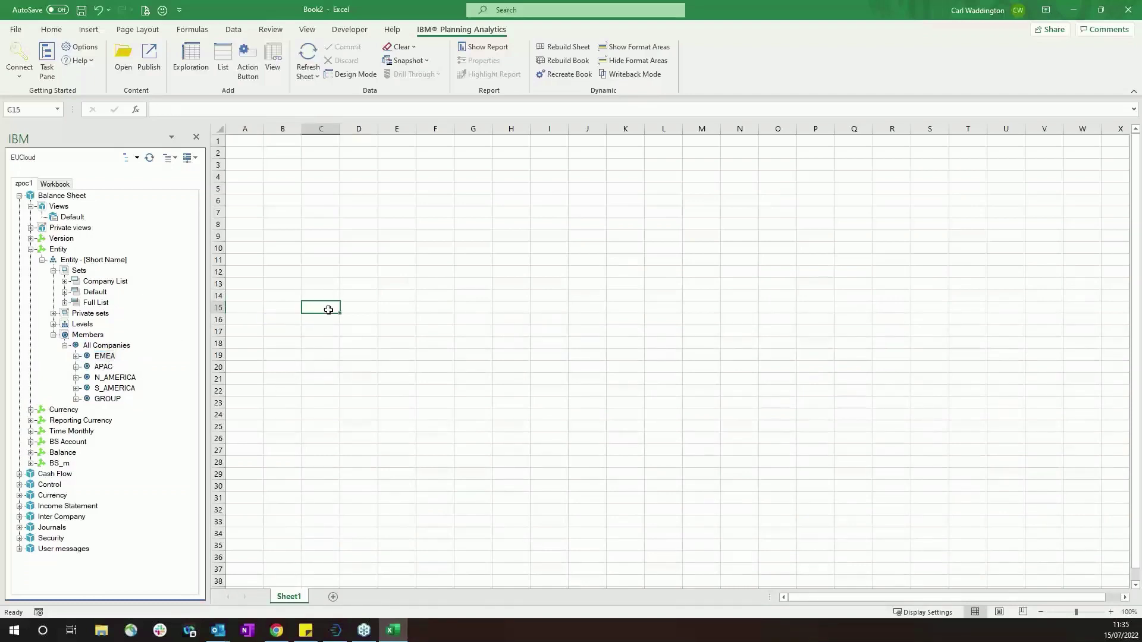
pyautogui.click(31, 250)
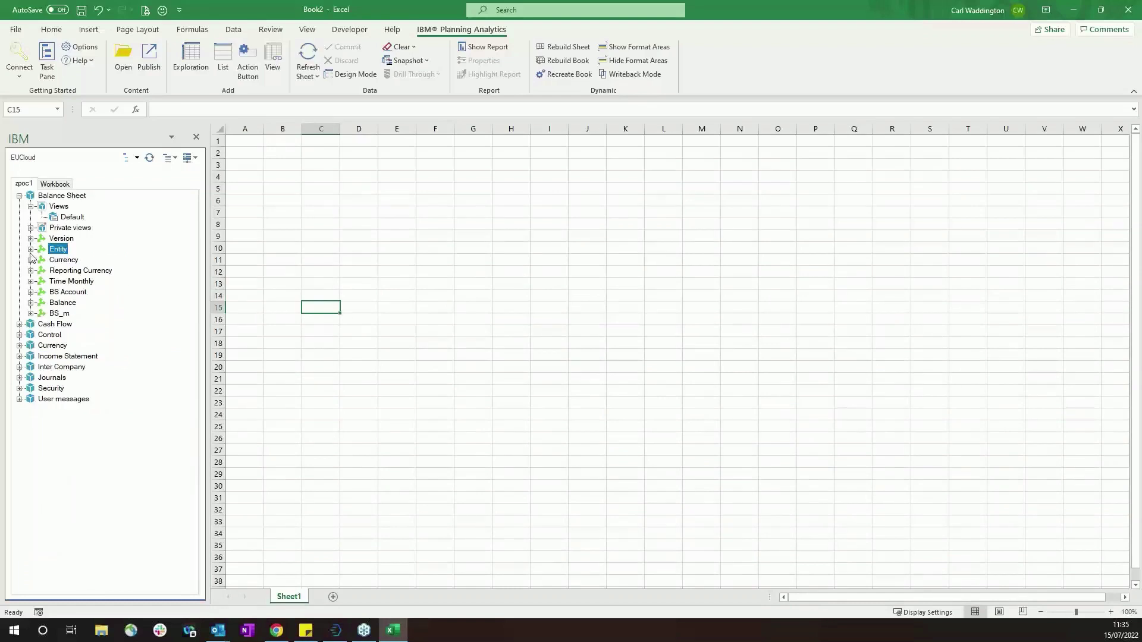
# Step: Open the Balance Sheet Default view and widen the row labels to show full account names
pyautogui.doubleClick(73, 218)
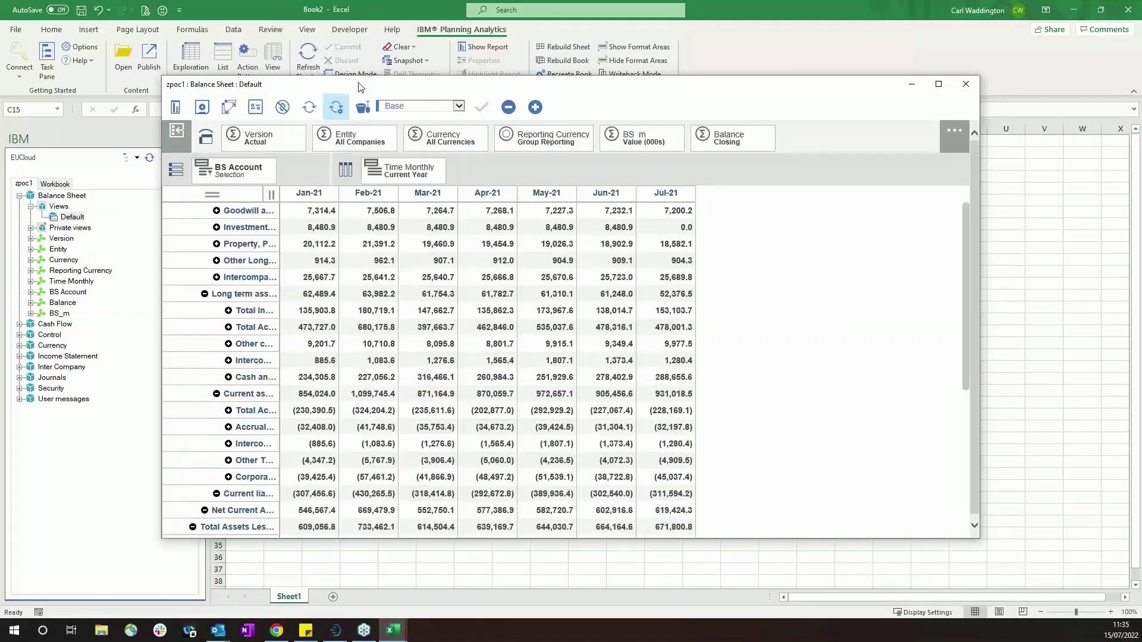
pyautogui.moveTo(359, 87); pyautogui.dragTo(793, 135)
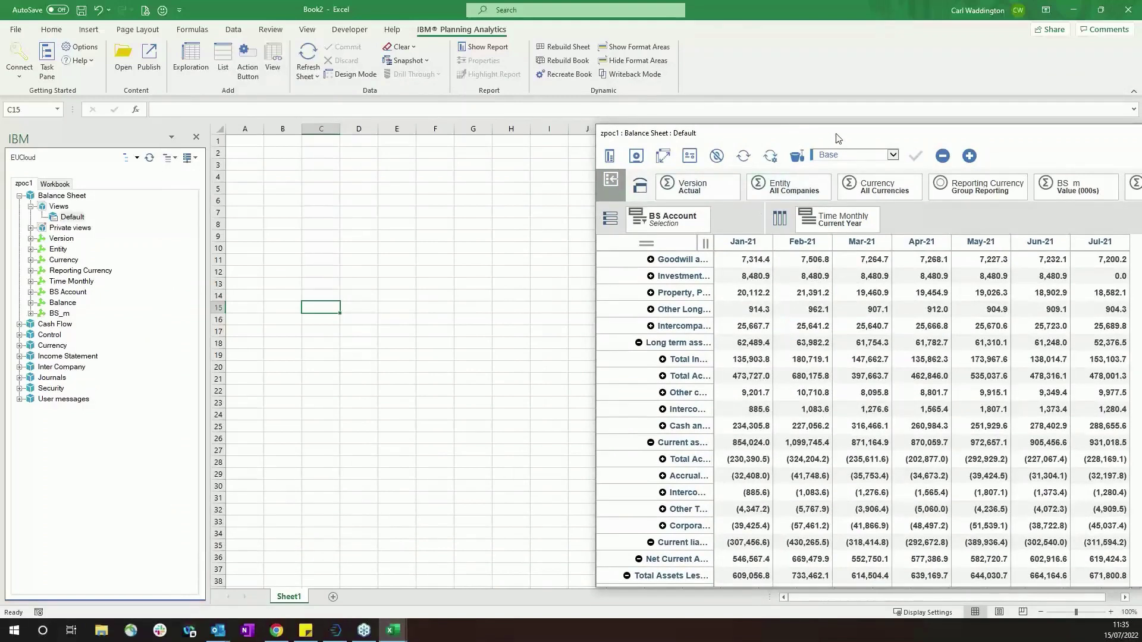
pyautogui.moveTo(835, 134); pyautogui.dragTo(469, 86)
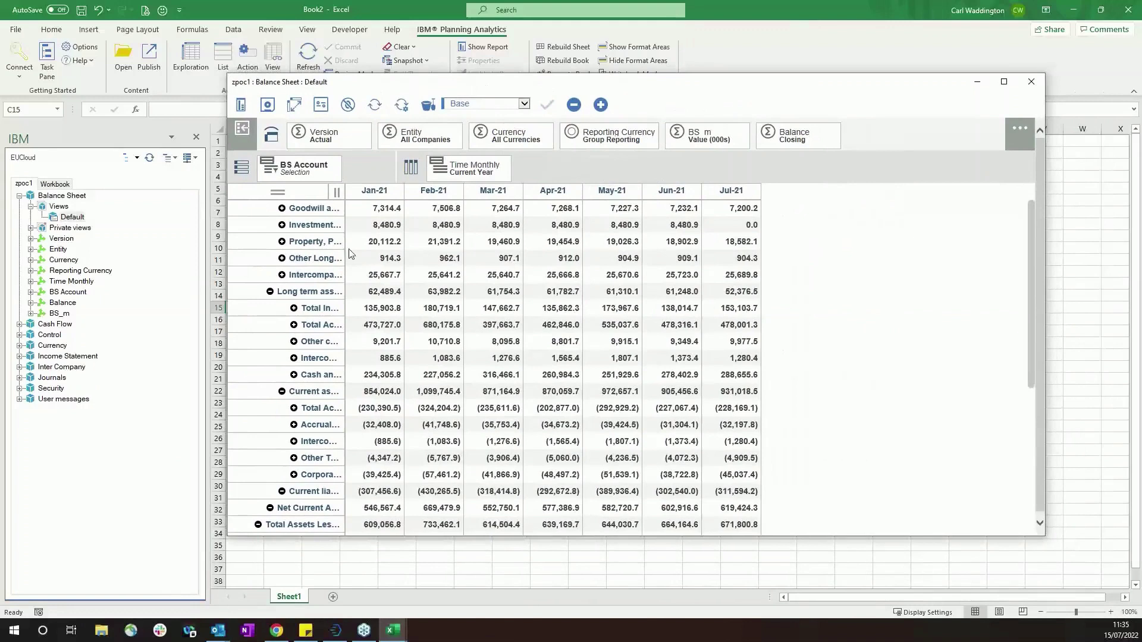
pyautogui.doubleClick(345, 208)
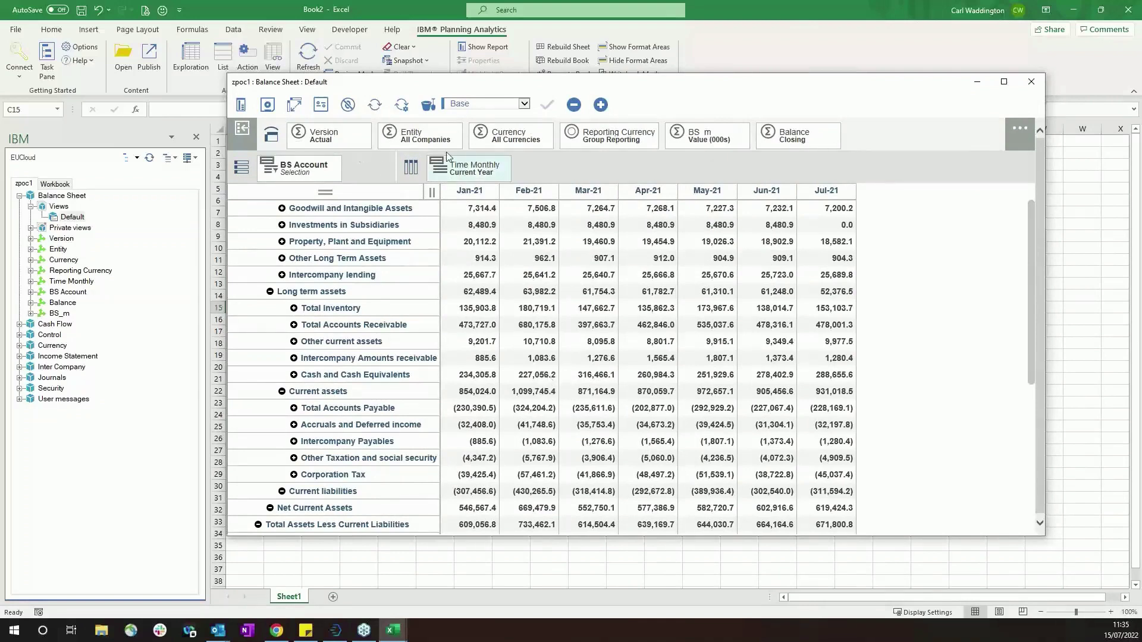
# Step: Put entities across the columns and filter to May-21 and the Budget version
pyautogui.moveTo(432, 139); pyautogui.dragTo(470, 170)
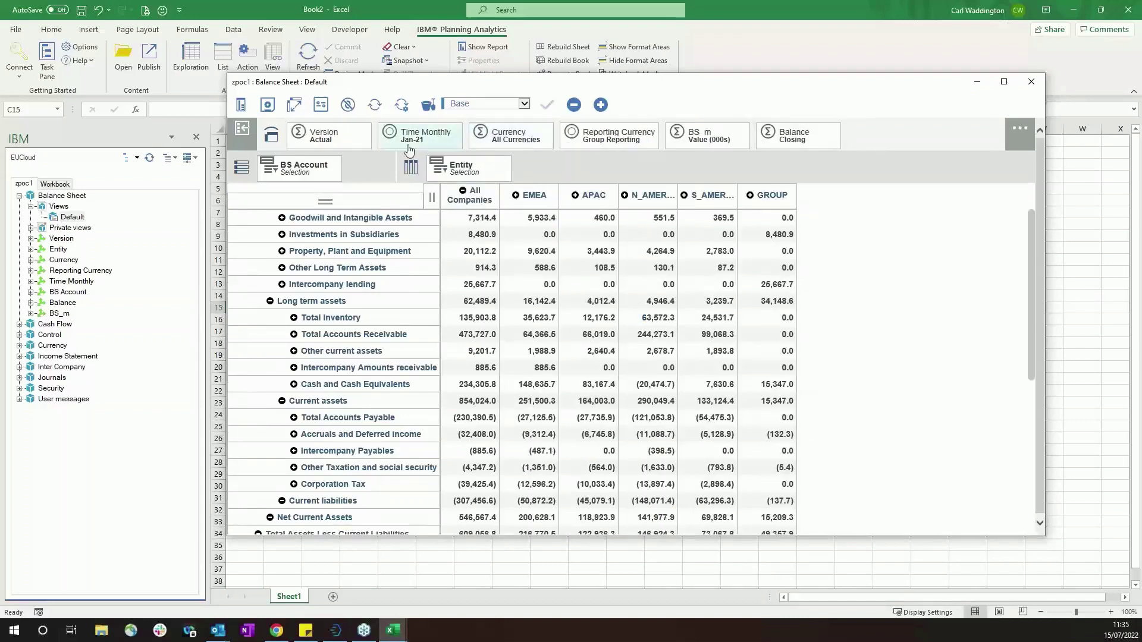
pyautogui.click(426, 138)
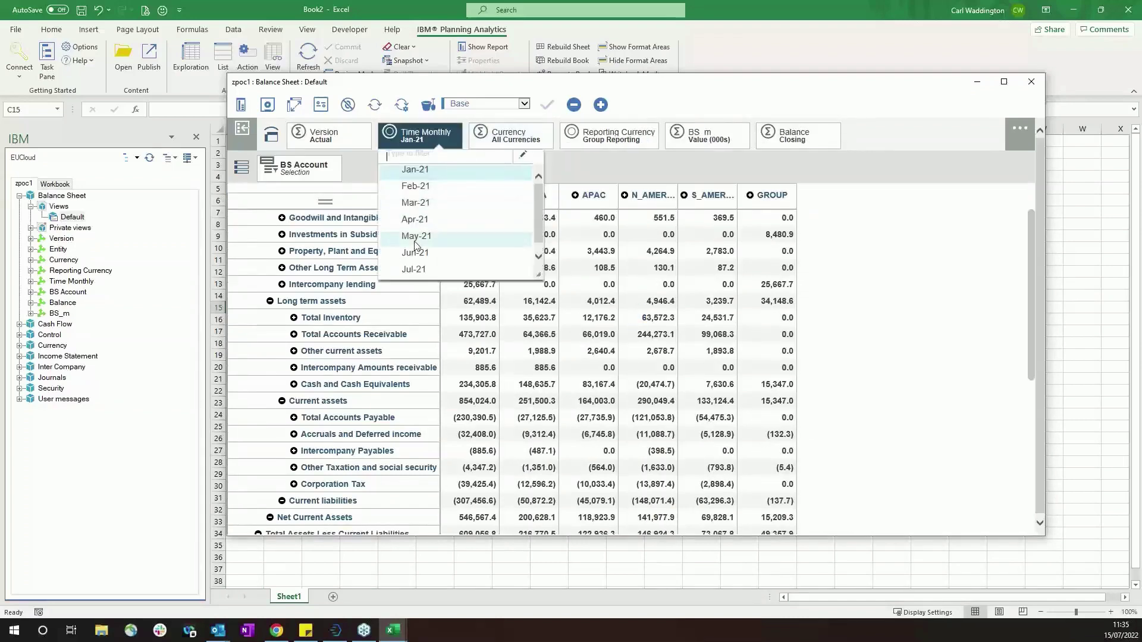
pyautogui.click(415, 241)
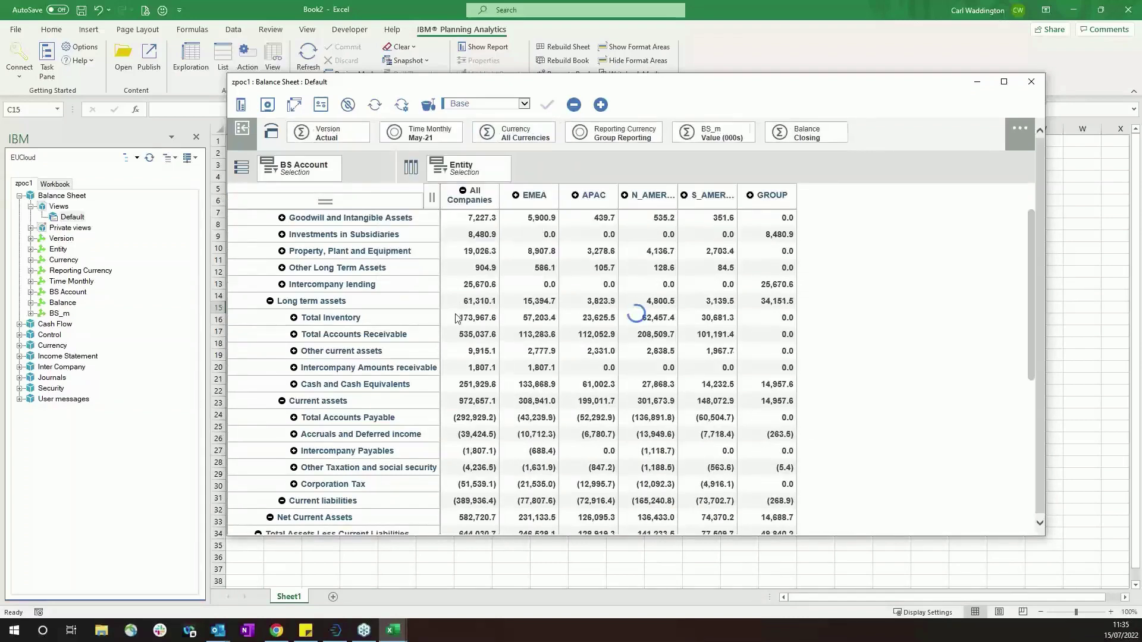
pyautogui.click(348, 138)
pyautogui.scroll(-2, 355, 250)
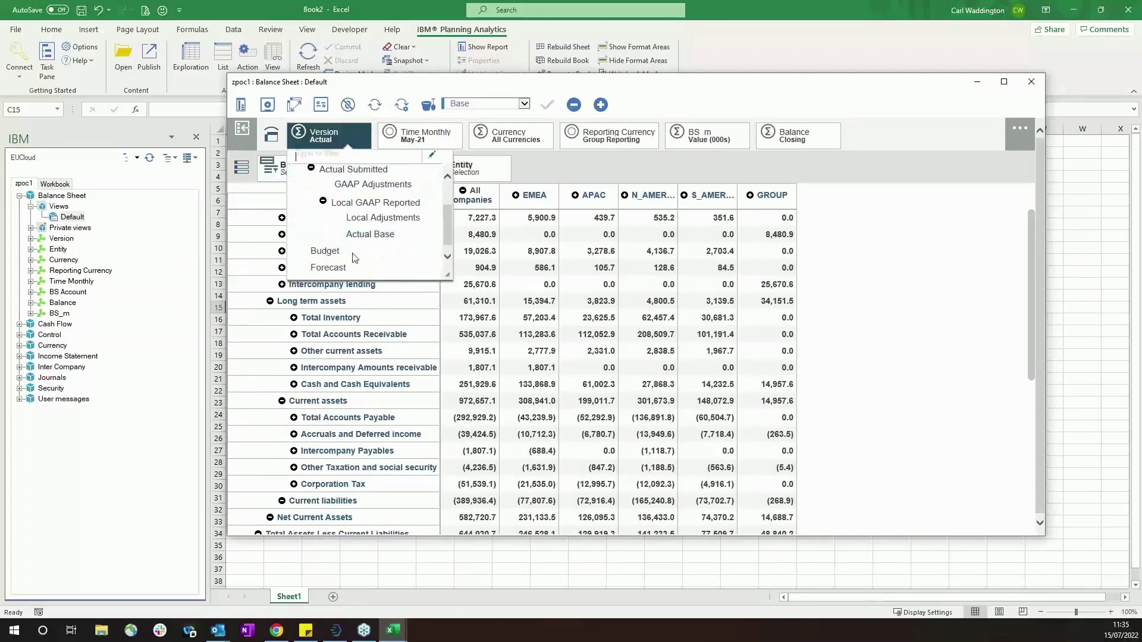
pyautogui.click(334, 254)
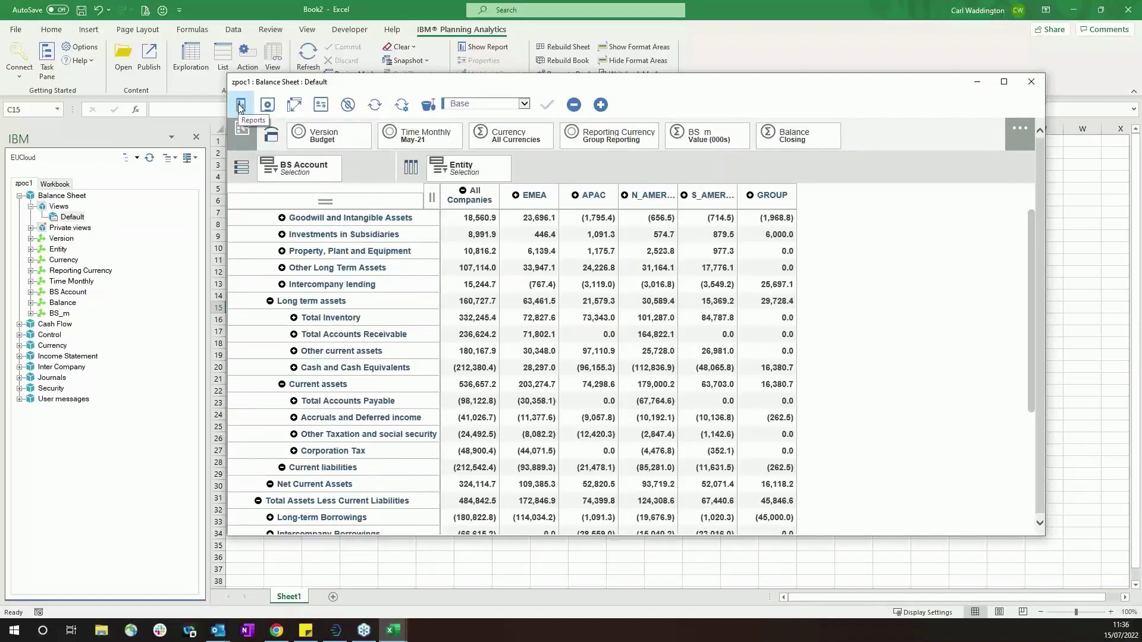
# Step: Close the Balance Sheet view and expand Income Statement, bringing up its Default view's options
pyautogui.click(1031, 82)
pyautogui.click(19, 197)
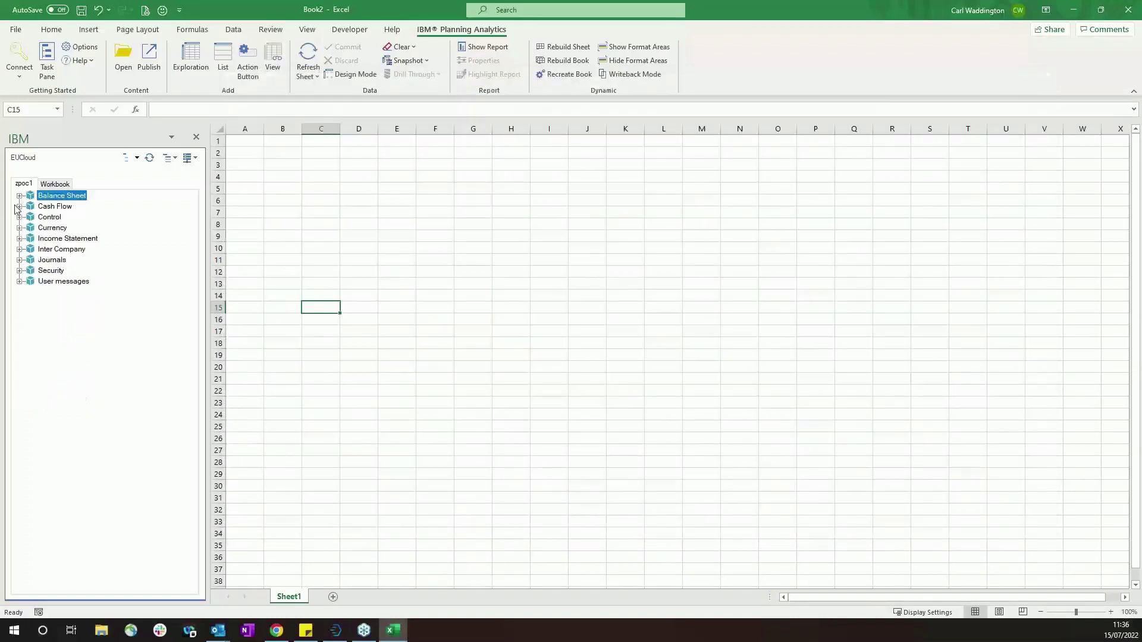
pyautogui.click(20, 239)
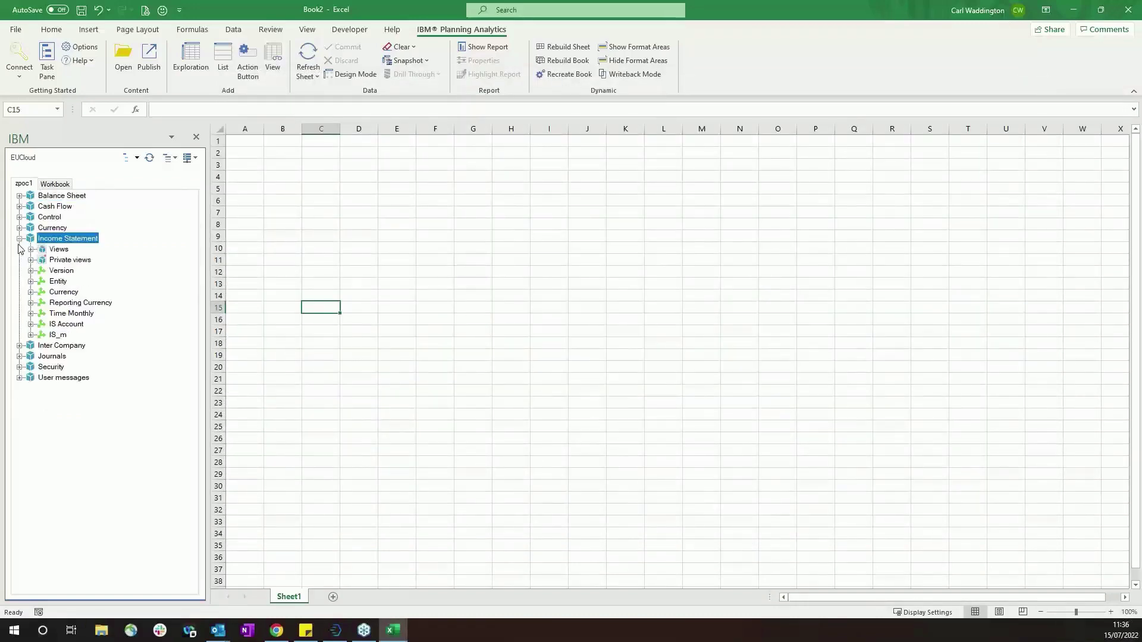
pyautogui.click(31, 249)
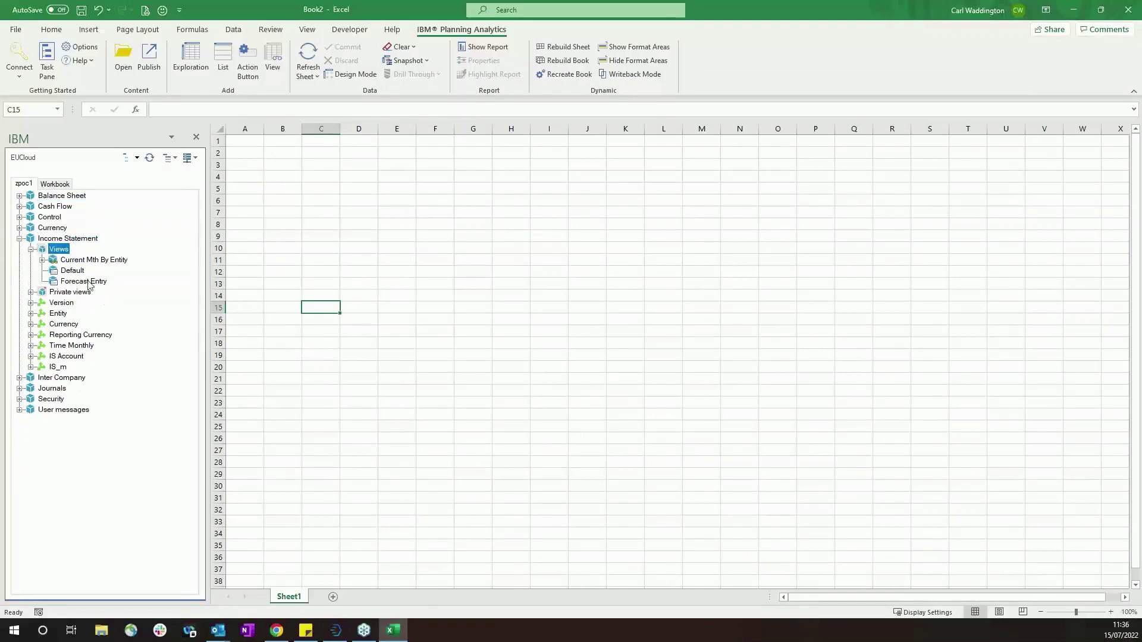
pyautogui.click(77, 272)
pyautogui.rightClick(78, 275)
# Step: Explore the Income Statement Default view on this sheet with entities across columns, collapsing EMEA and N_AMERICA
pyautogui.moveTo(136, 325)
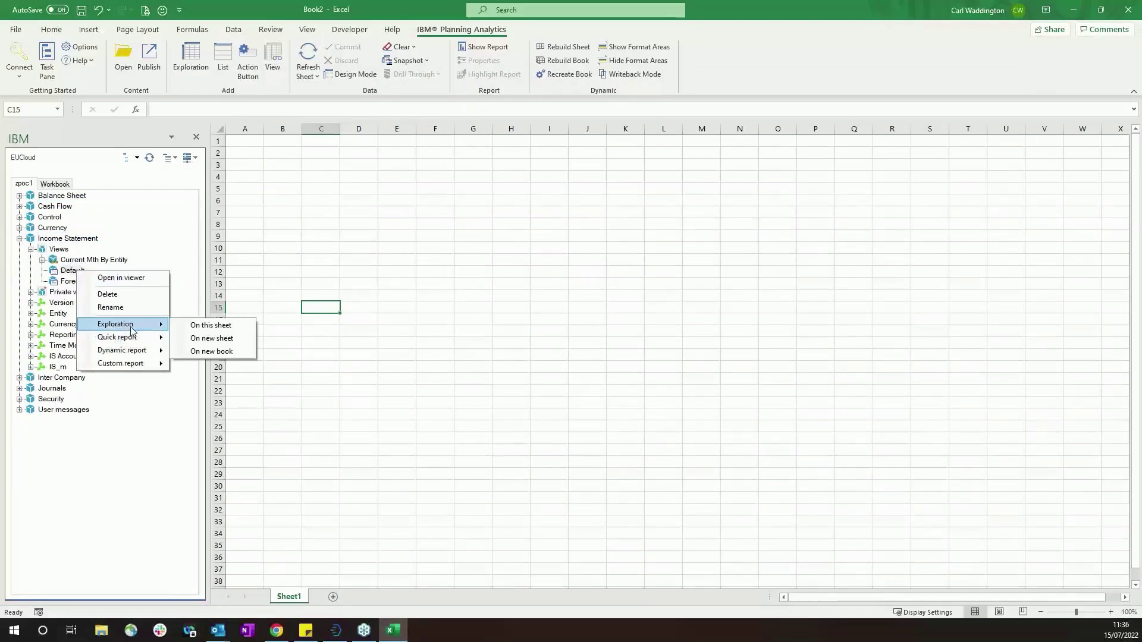
pyautogui.click(221, 326)
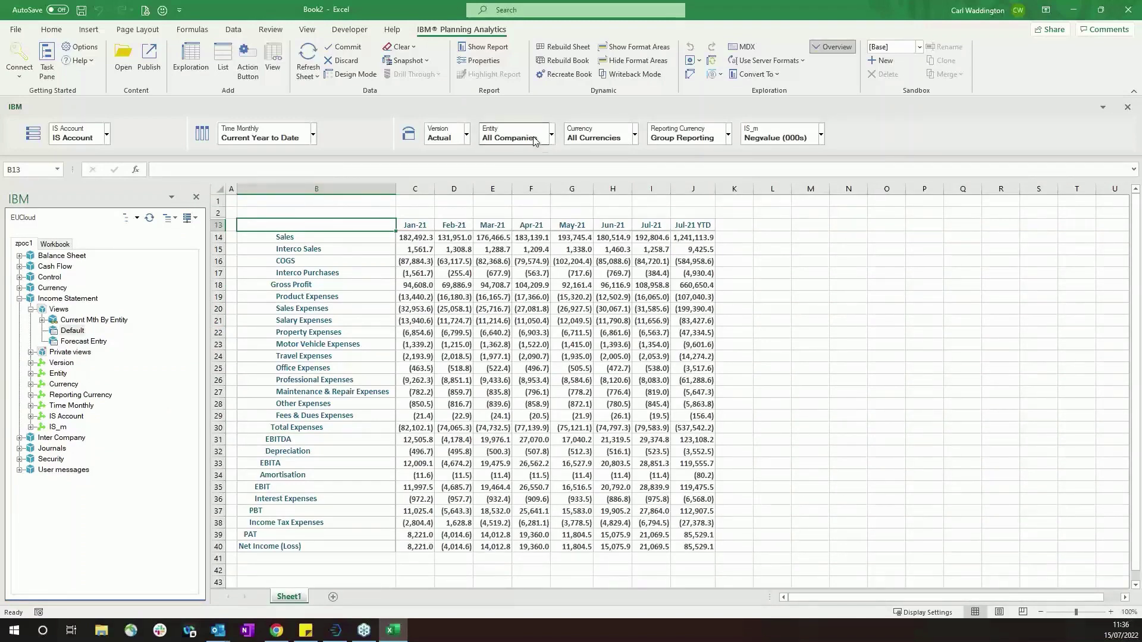
pyautogui.moveTo(279, 138); pyautogui.dragTo(312, 221)
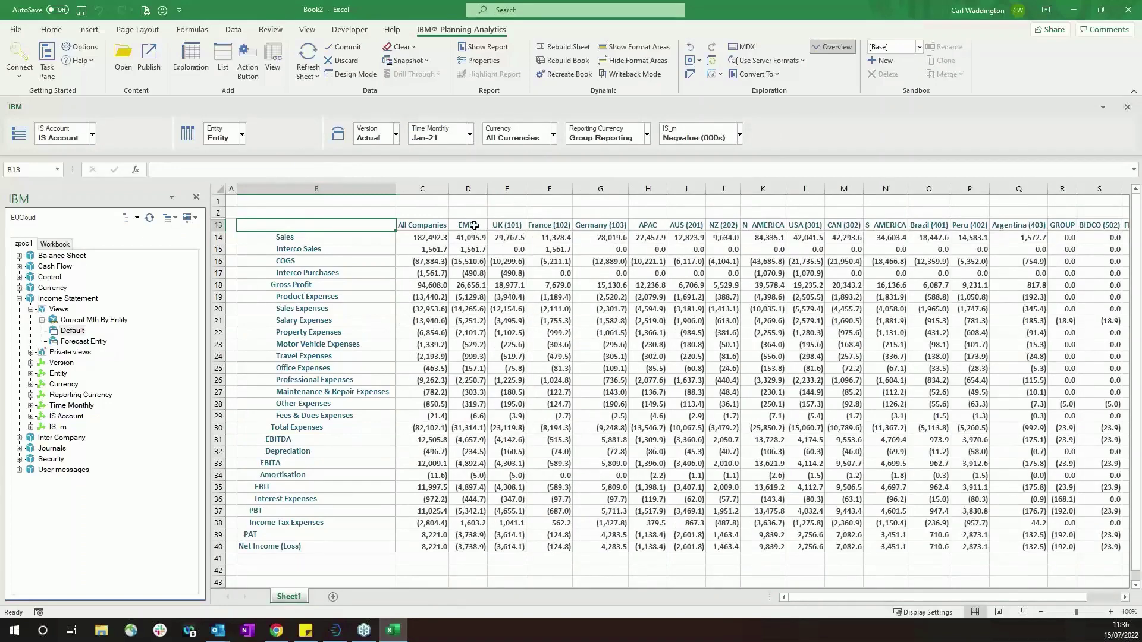
pyautogui.doubleClick(473, 225)
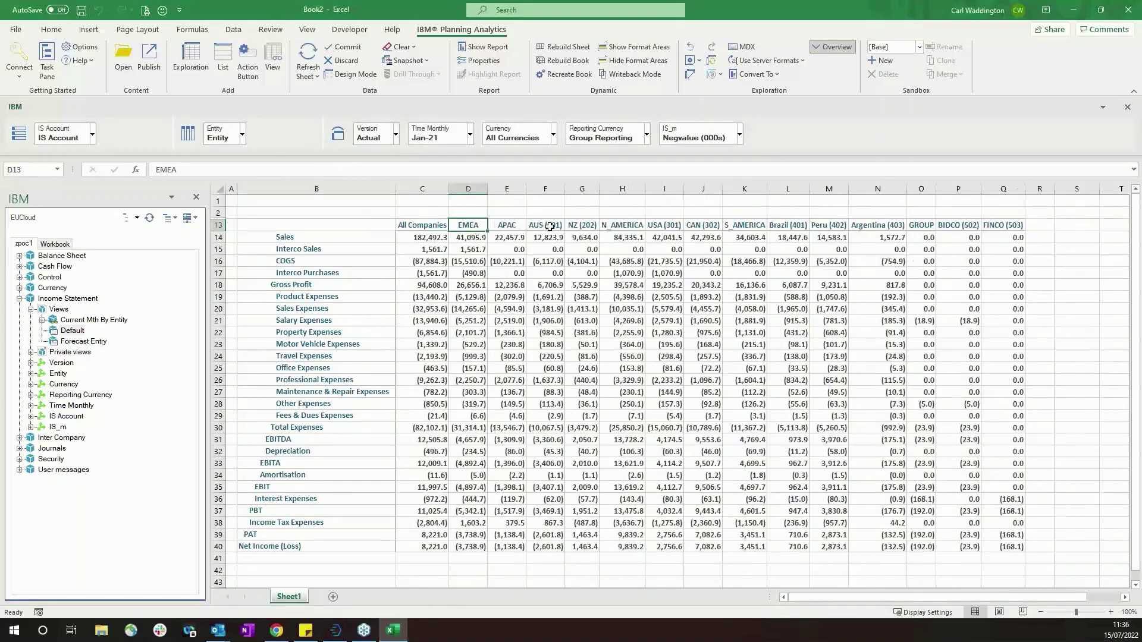
pyautogui.doubleClick(622, 225)
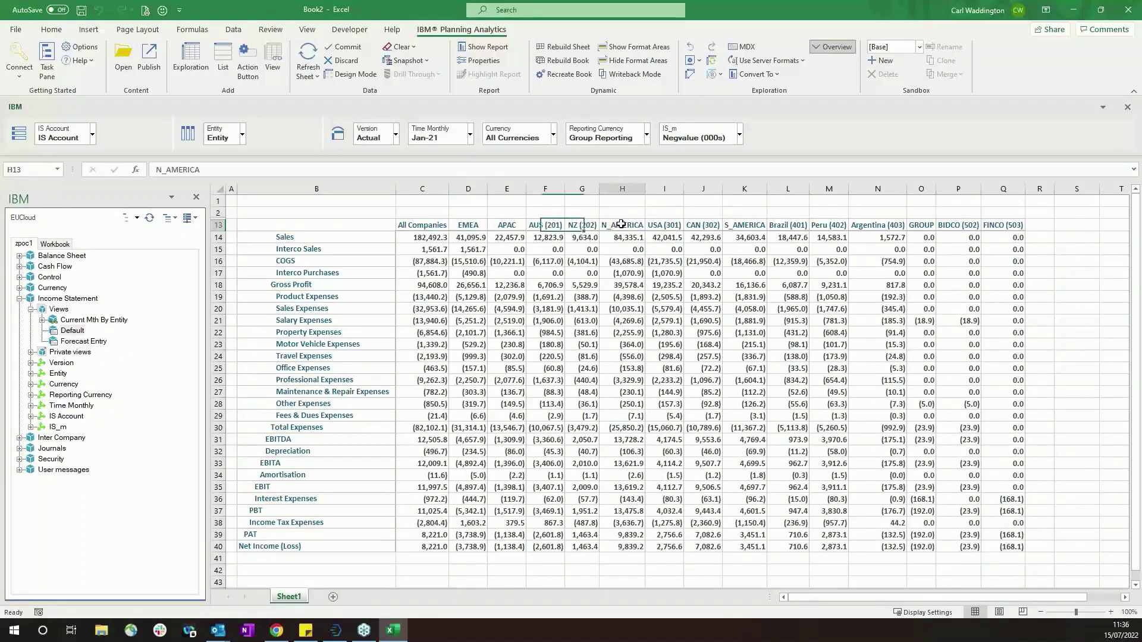
# Step: Expand Travel Expenses into its accounts and show IS Account members by Name
pyautogui.click(291, 356)
pyautogui.doubleClick(290, 357)
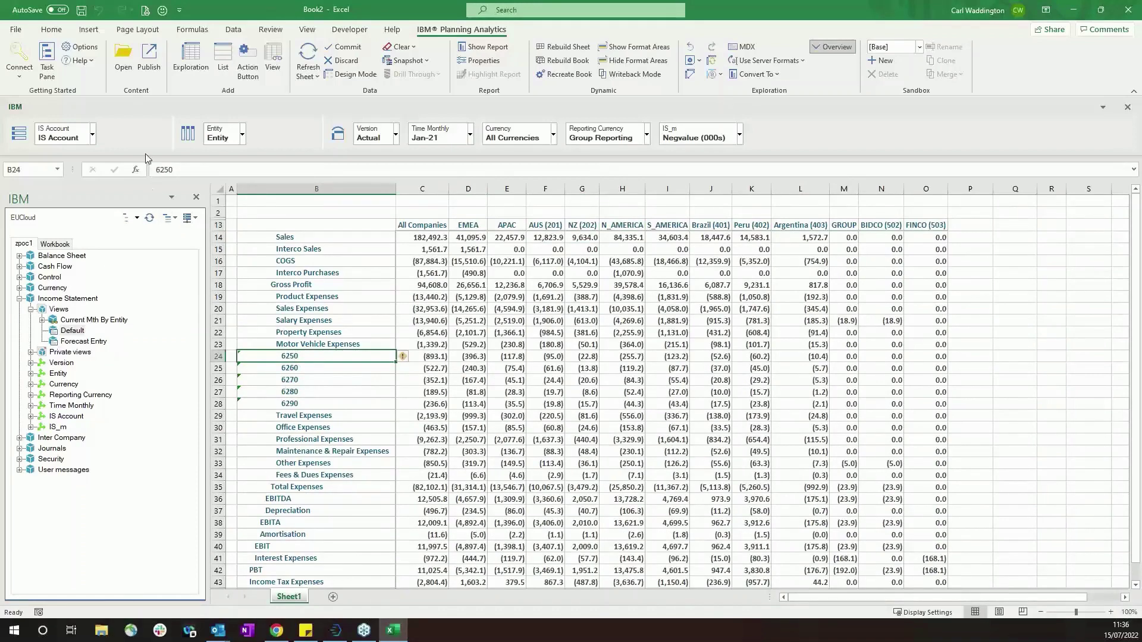
pyautogui.click(92, 134)
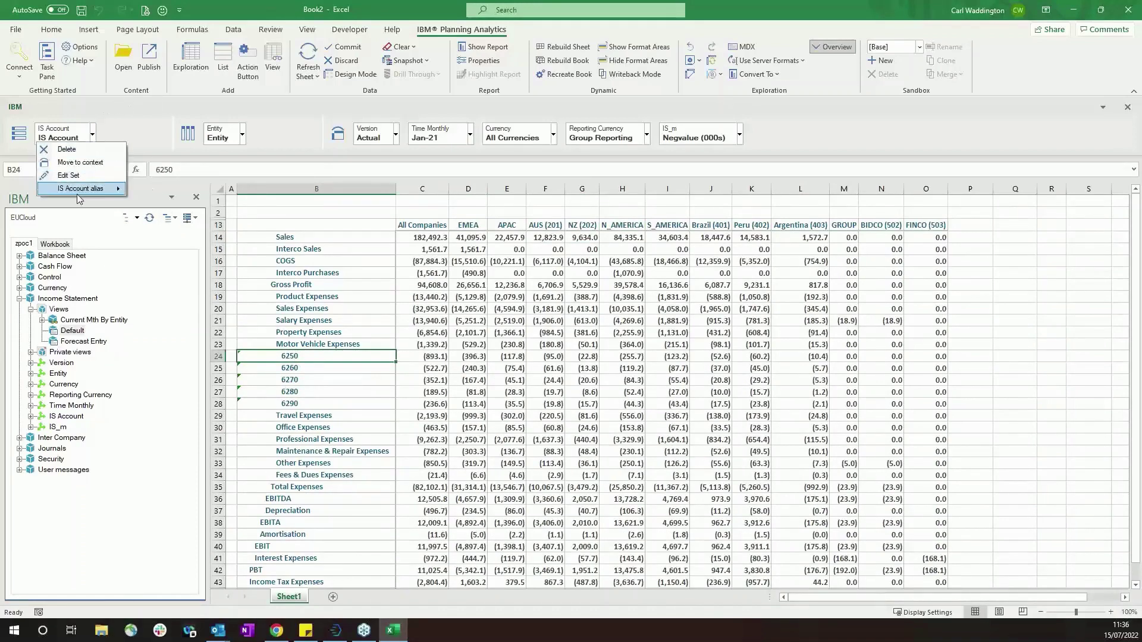
pyautogui.moveTo(87, 190)
pyautogui.click(156, 203)
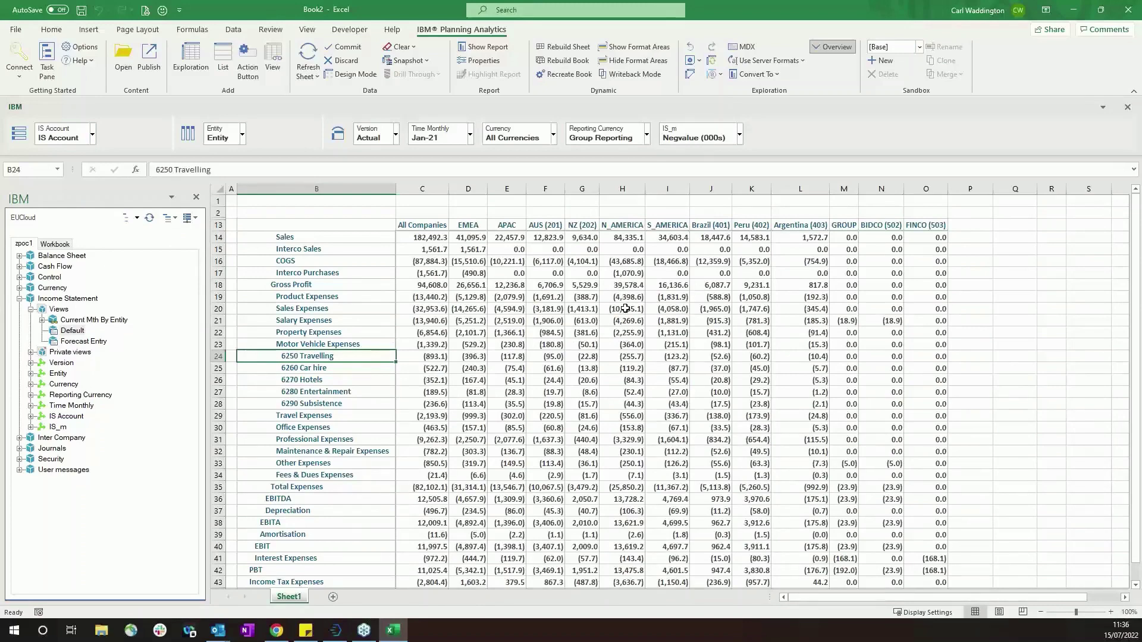
# Step: Start a formula in P16 over F16:I16, then collapse S_AMERICA and GROUP
pyautogui.click(987, 262)
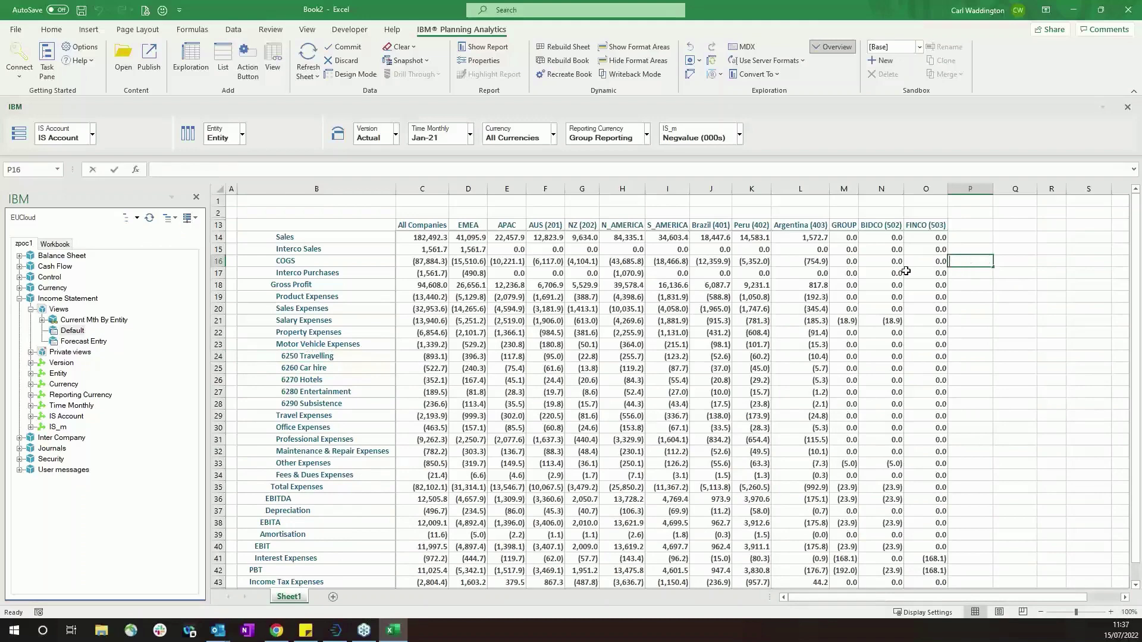
pyautogui.write('=')
pyautogui.click(575, 264)
pyautogui.press('BackSpace')
pyautogui.press('BackSpace')
pyautogui.press('BackSpace')
pyautogui.press('BackSpace')
pyautogui.moveTo(545, 262); pyautogui.dragTo(667, 262)
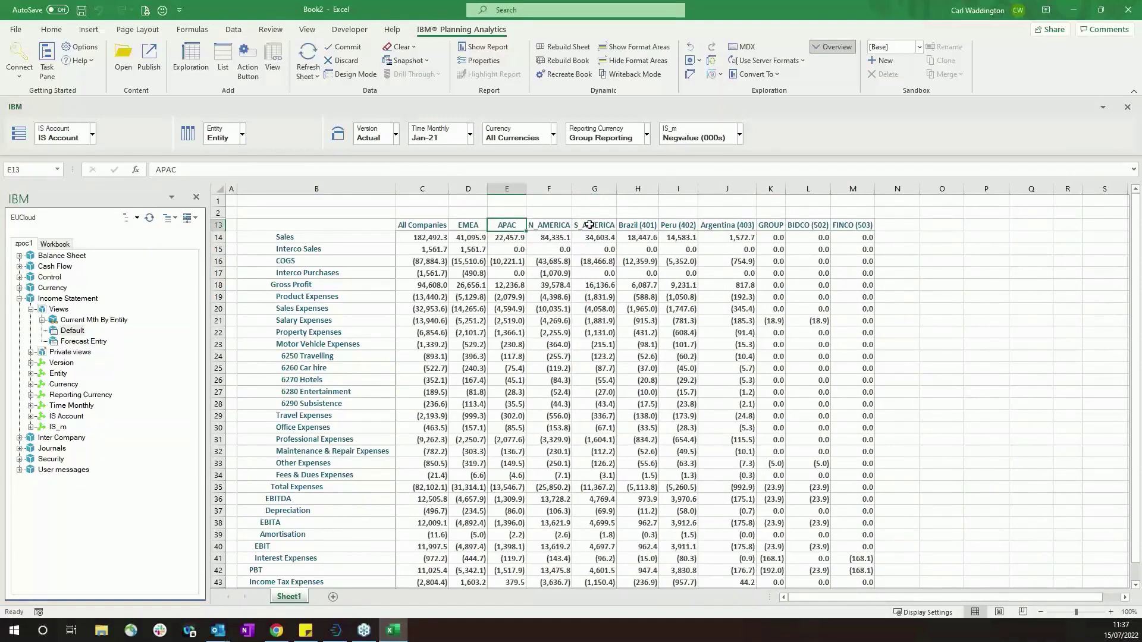
pyautogui.doubleClick(589, 225)
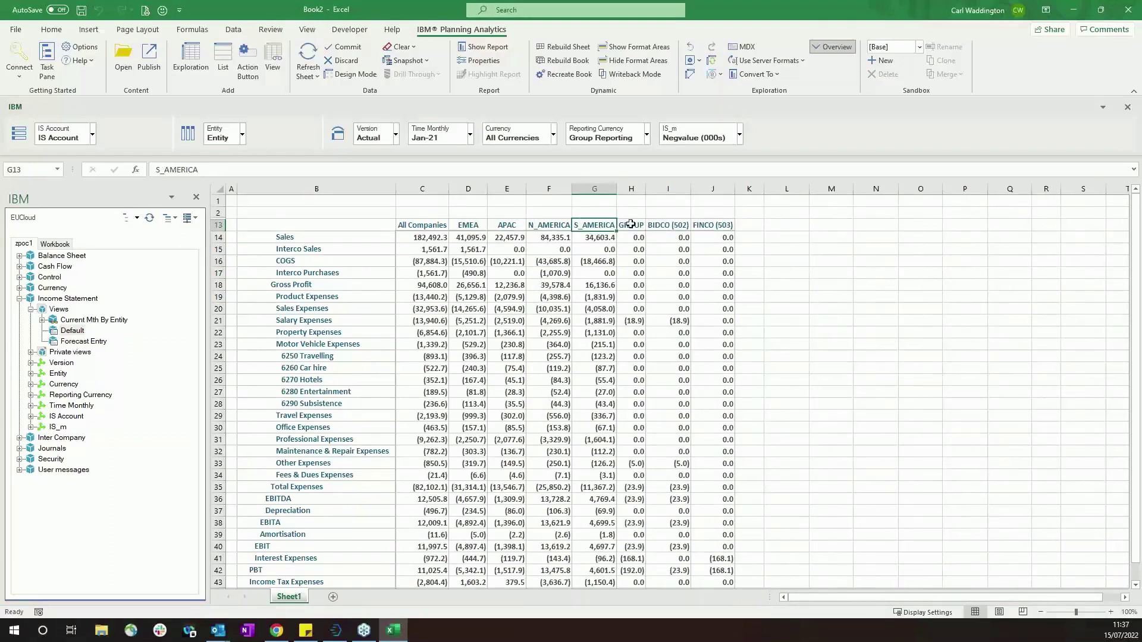
pyautogui.doubleClick(631, 225)
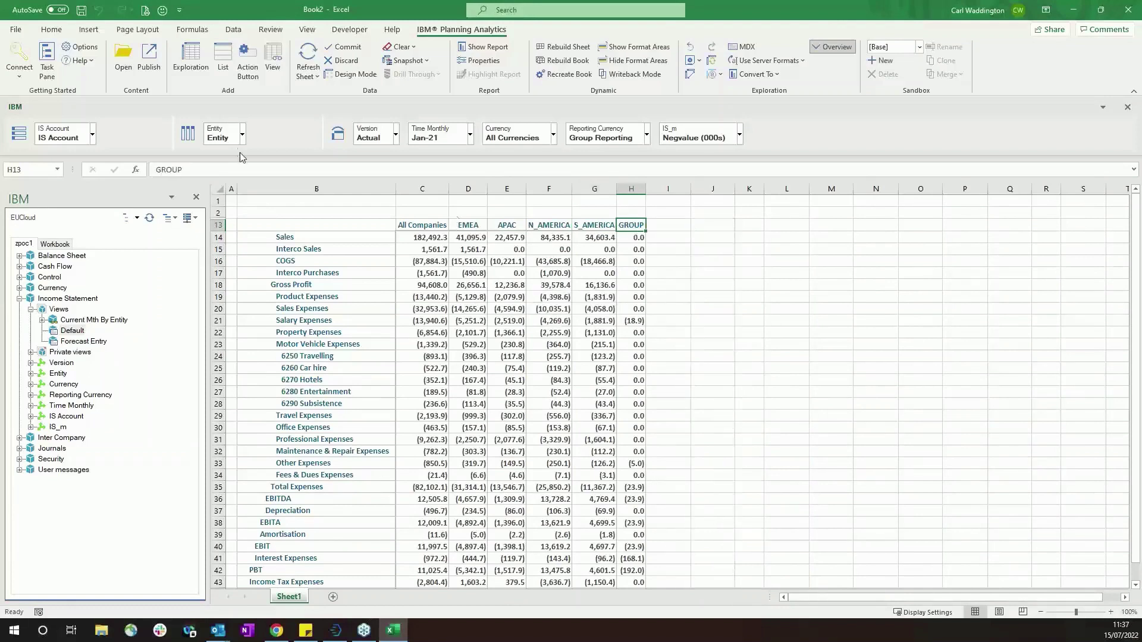
# Step: Nest Version beside Entity on the columns and keep only Actual and Budget
pyautogui.moveTo(381, 138)
pyautogui.mouseDown()
pyautogui.moveTo(383, 160)
pyautogui.moveTo(204, 156)
pyautogui.moveTo(201, 138)
pyautogui.mouseUp()
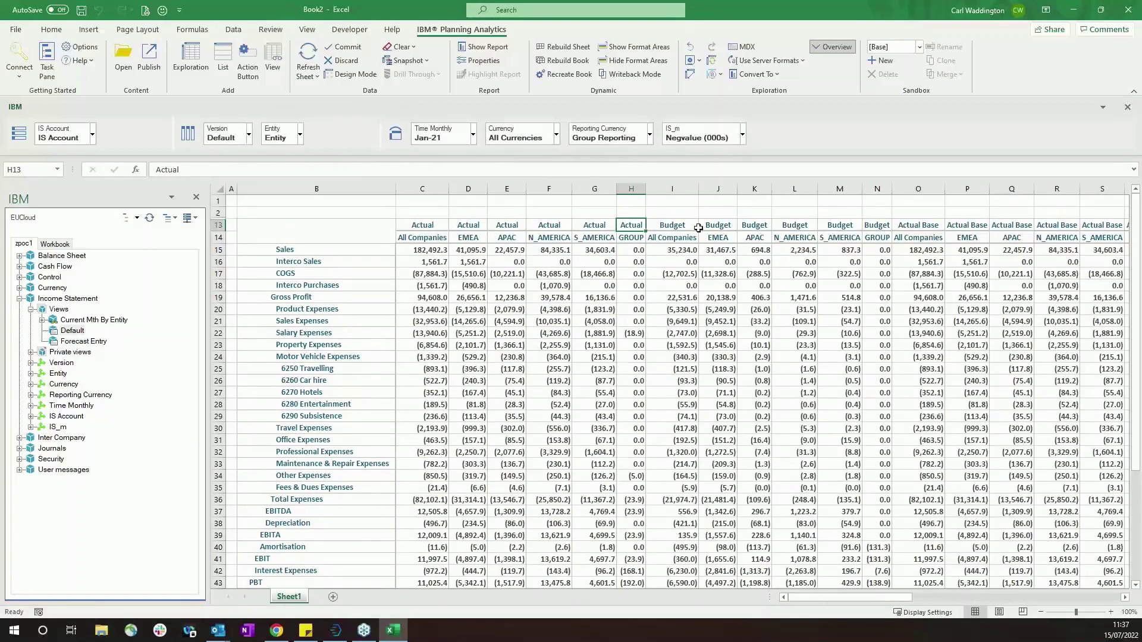
pyautogui.click(423, 224)
pyautogui.keyDown('ctrl'); pyautogui.click(666, 226); pyautogui.keyUp('ctrl')
pyautogui.rightClick(666, 227)
pyautogui.moveTo(742, 238)
pyautogui.click(836, 354)
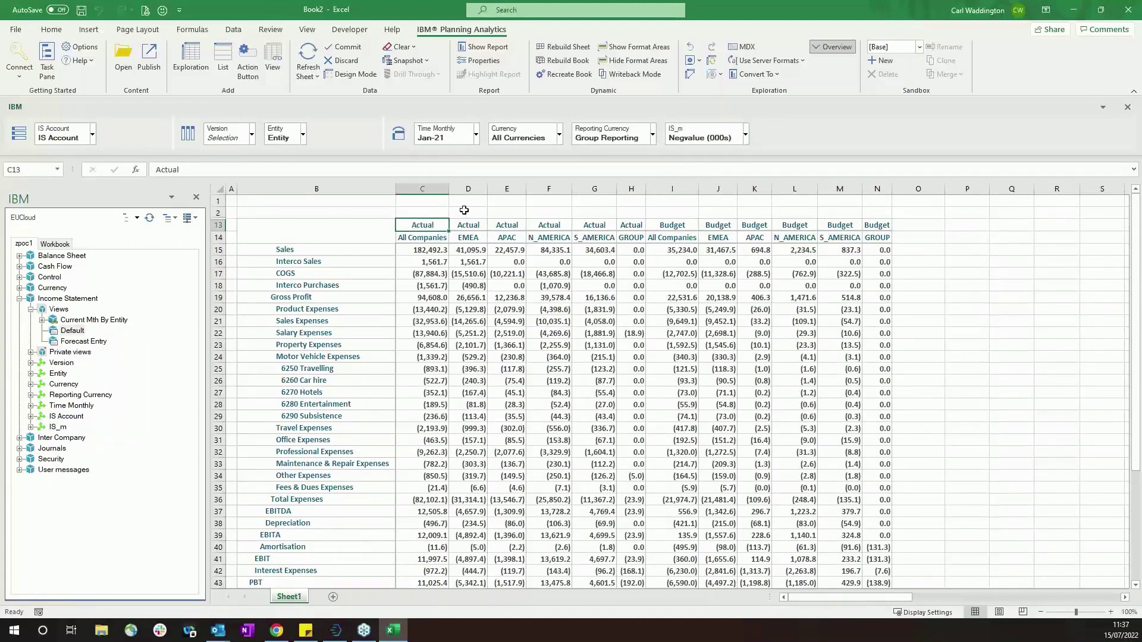
# Step: Set Time Monthly to Jul-21
pyautogui.click(476, 136)
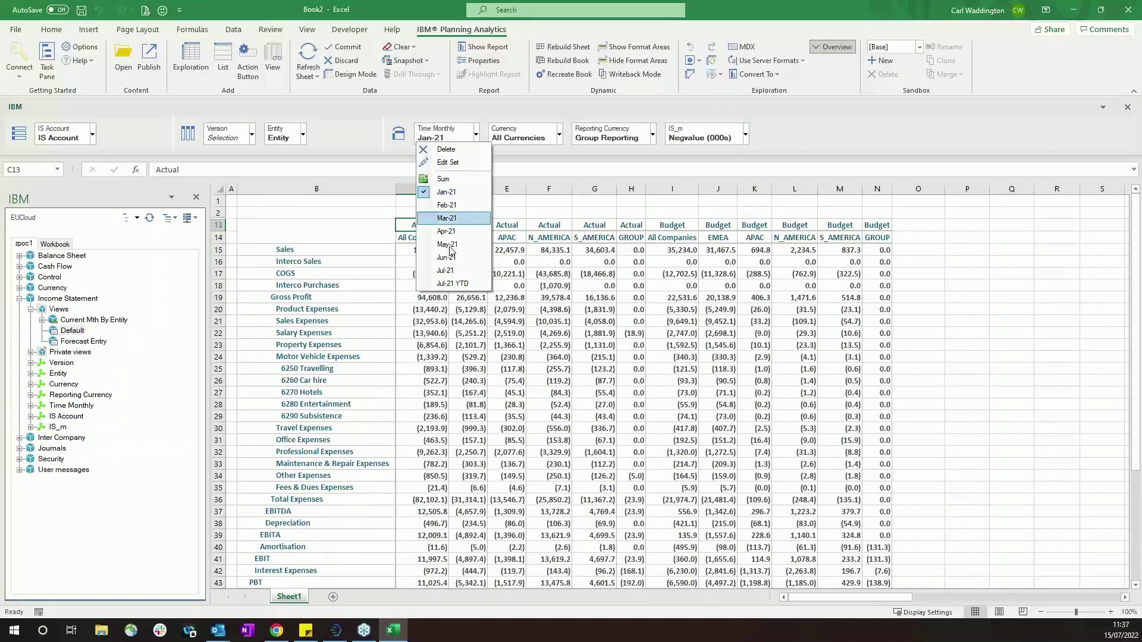
pyautogui.click(451, 277)
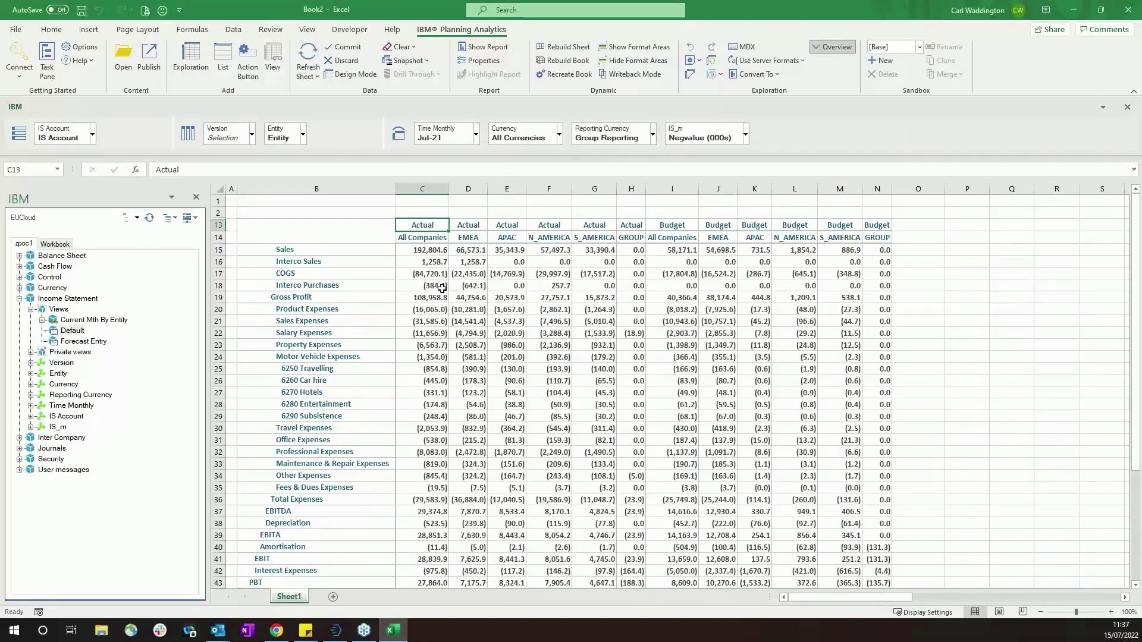
pyautogui.click(551, 212)
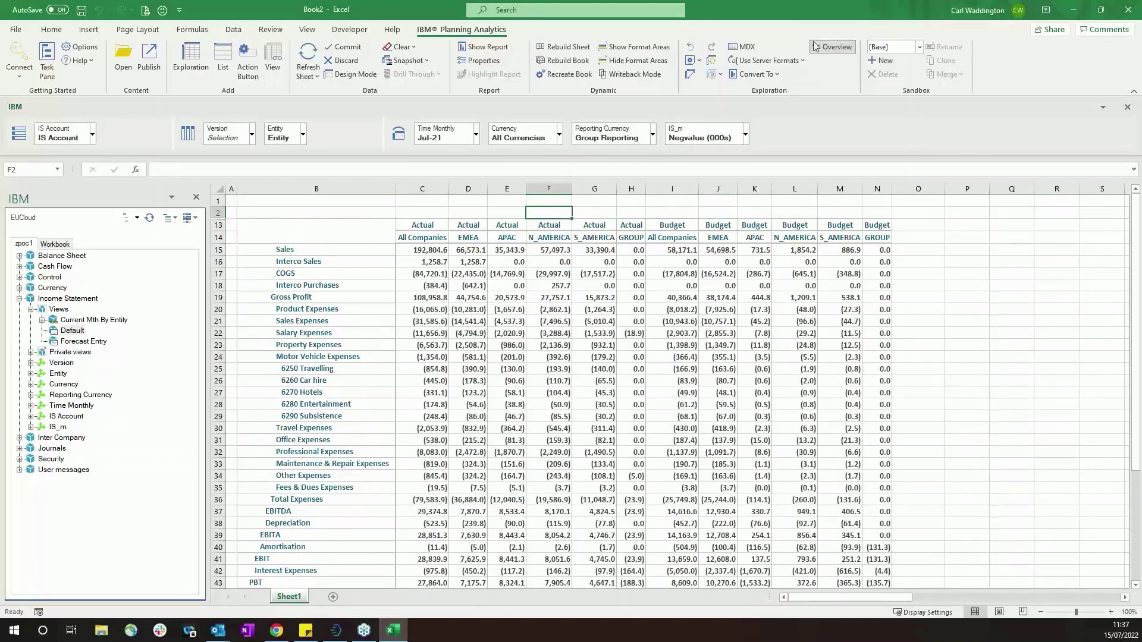
# Step: Convert the exploration into a formula-based custom report on this sheet
pyautogui.click(756, 75)
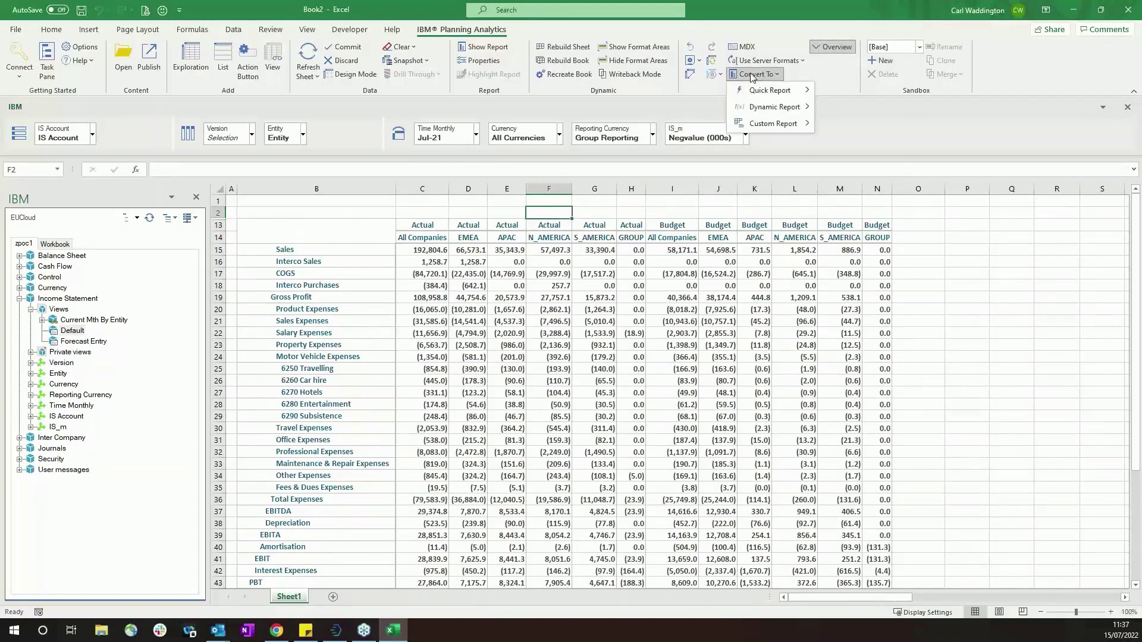
pyautogui.moveTo(772, 126)
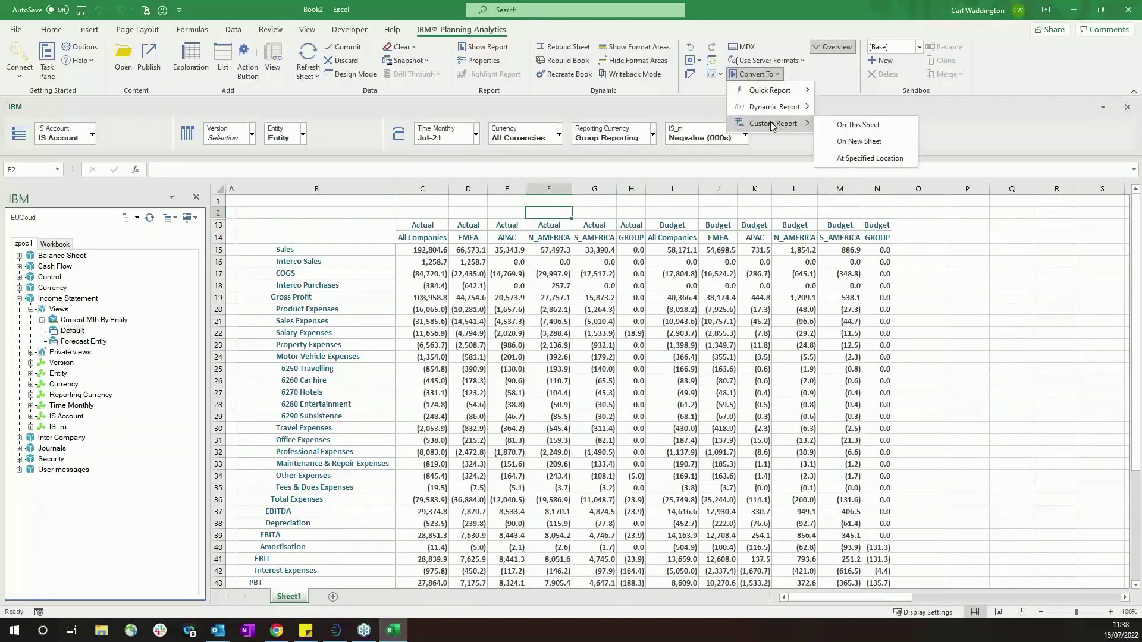
pyautogui.click(858, 125)
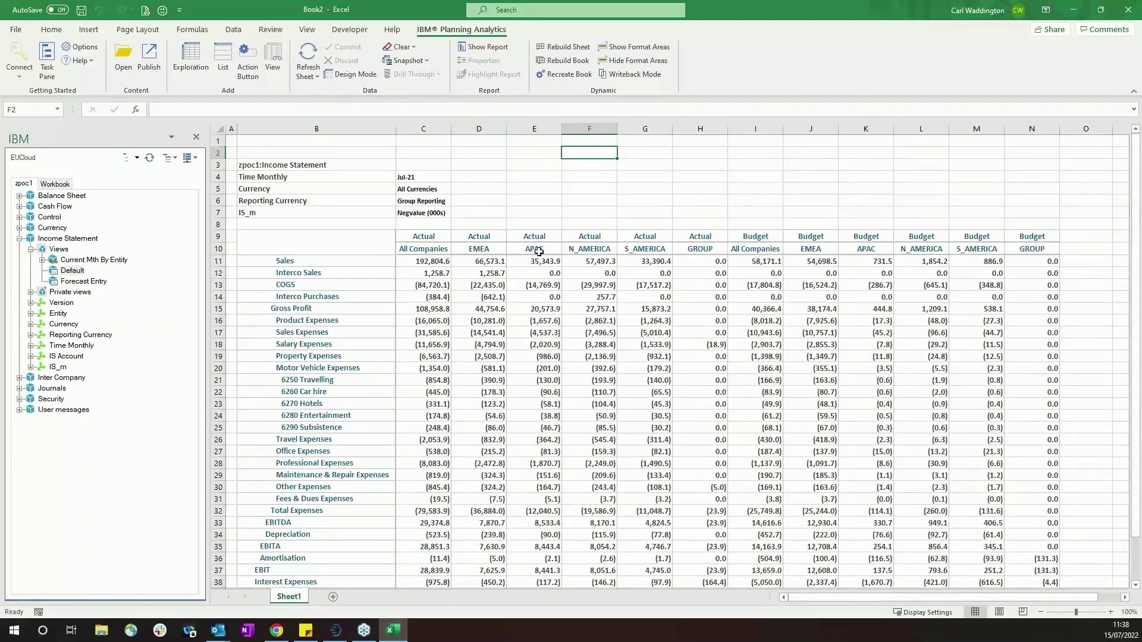
# Step: Inspect the DBRW formulas behind the data cells and the SUBNM formula giving Jul-21
pyautogui.click(537, 274)
pyautogui.click(534, 332)
pyautogui.click(503, 393)
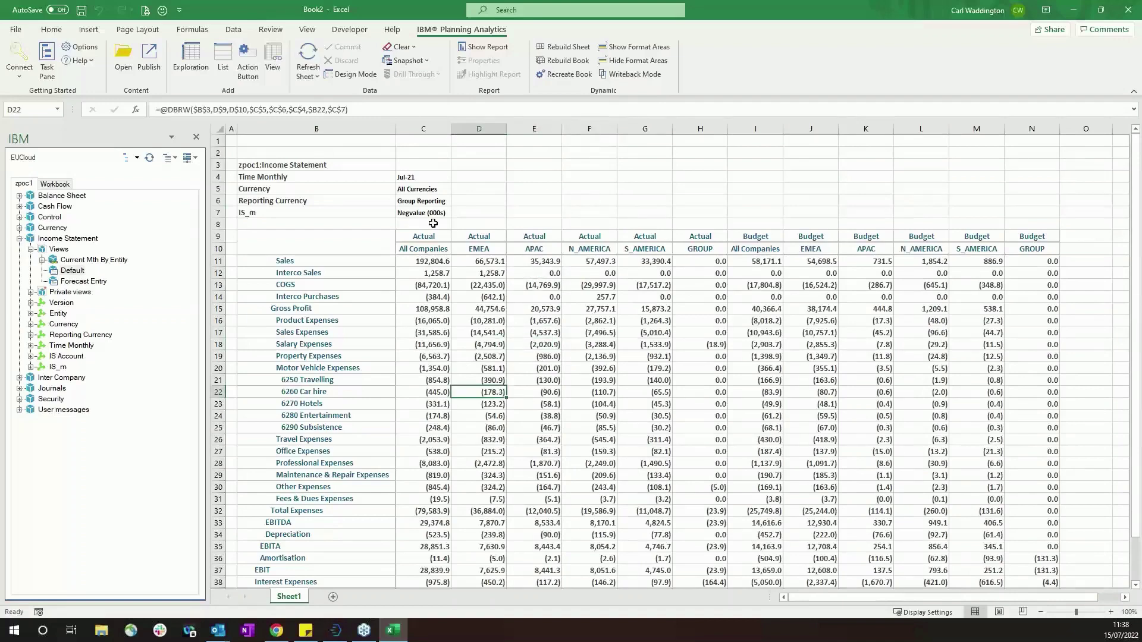
pyautogui.click(479, 245)
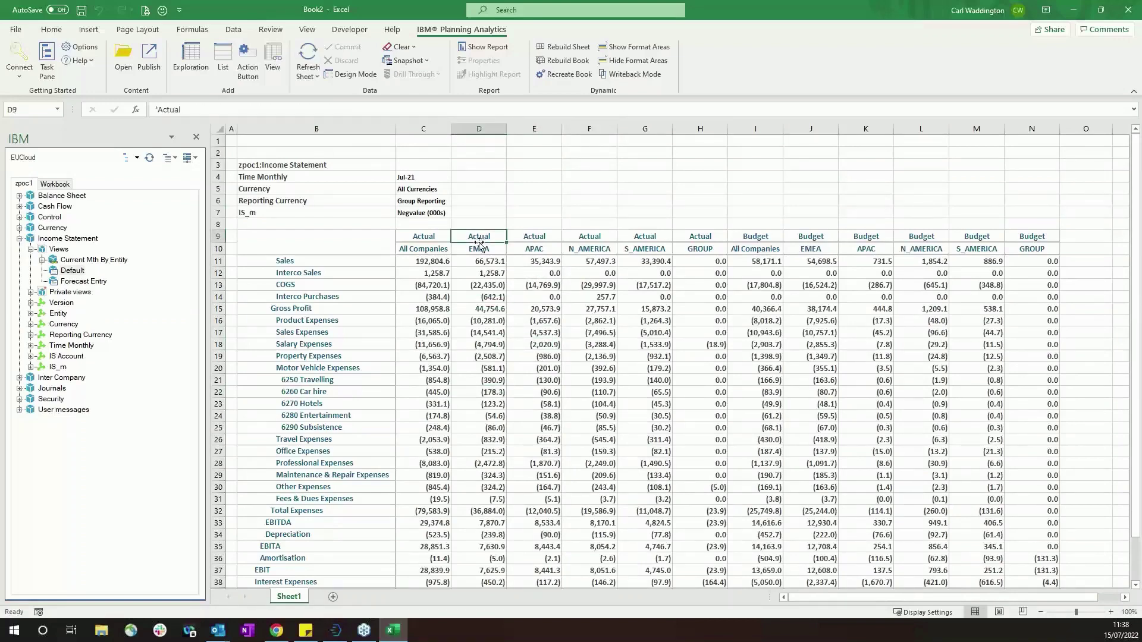
pyautogui.click(457, 306)
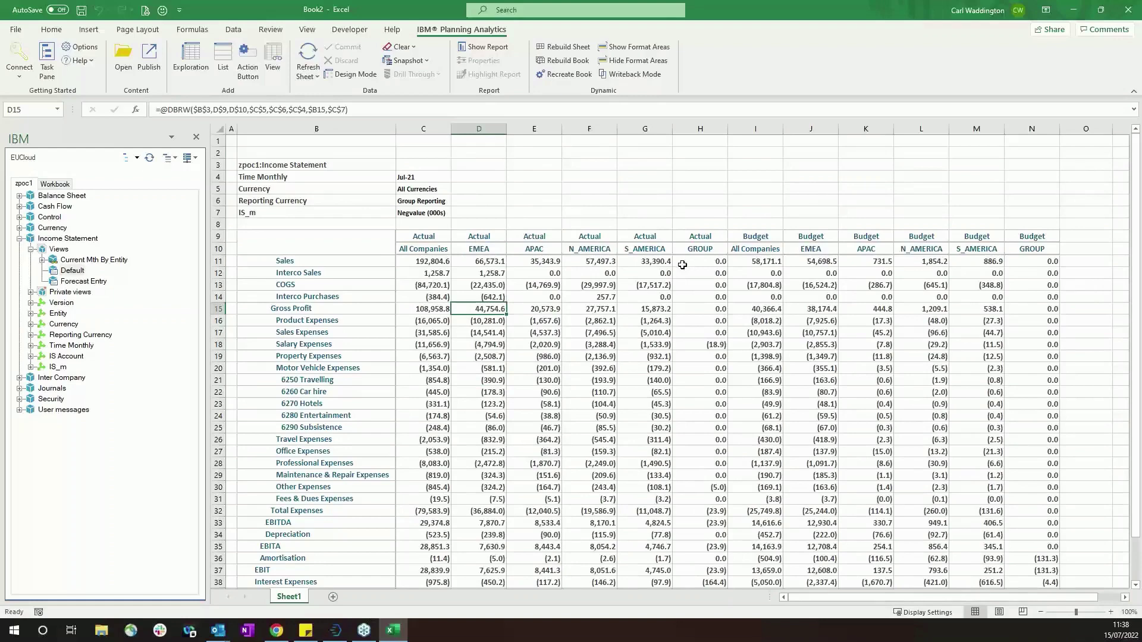
pyautogui.click(429, 178)
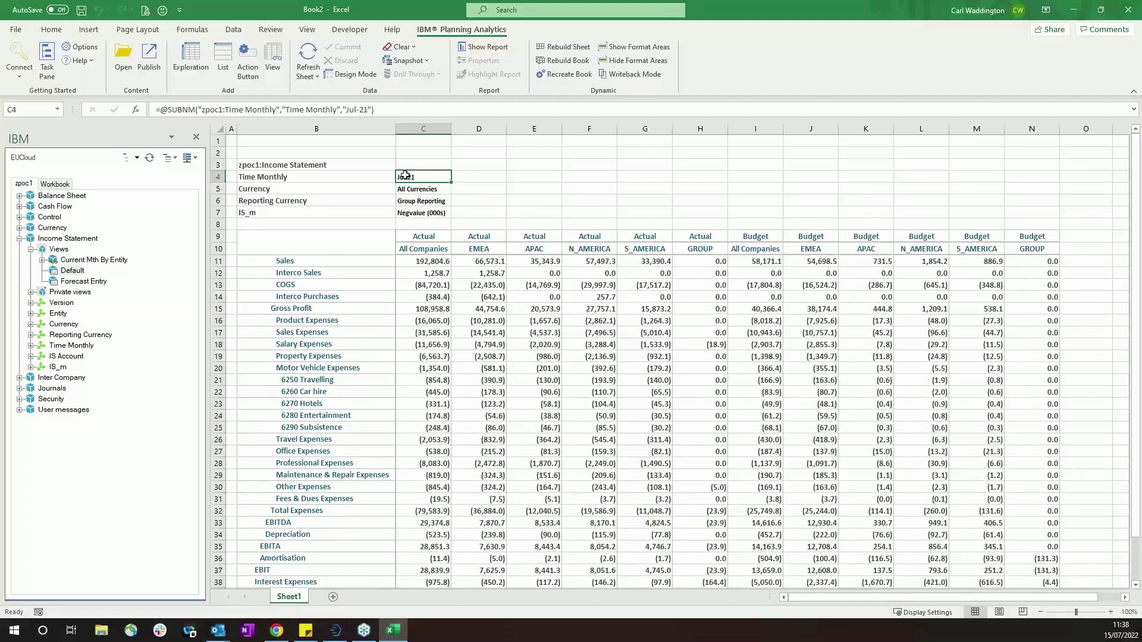
# Step: Select the Actual/Budget header rows C9:N10
pyautogui.click(601, 207)
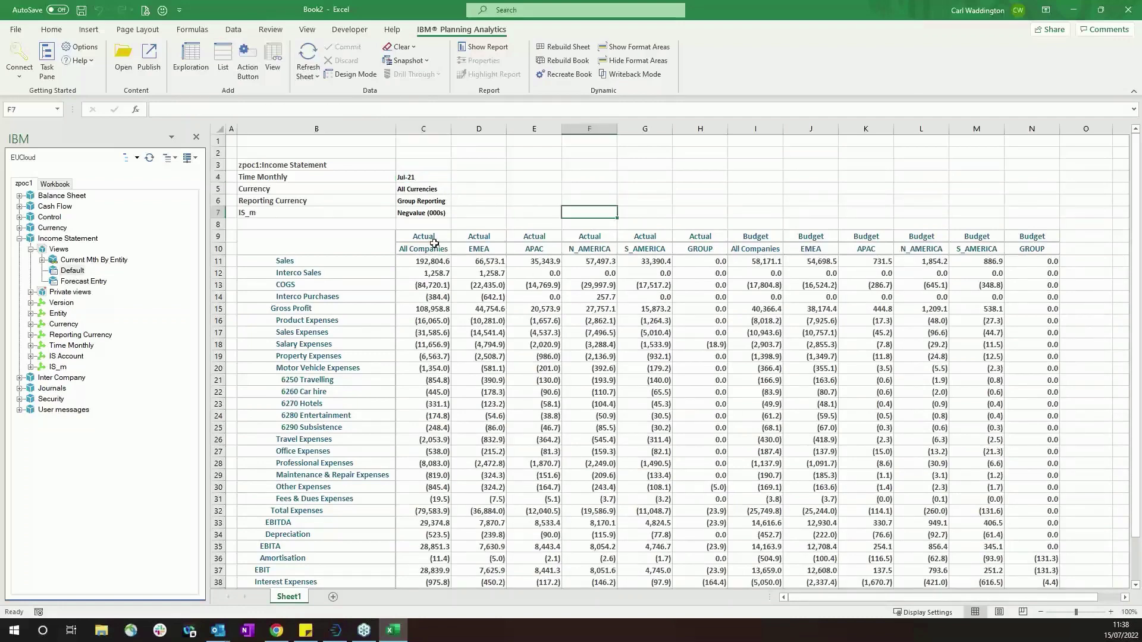
pyautogui.moveTo(430, 240); pyautogui.dragTo(1024, 247)
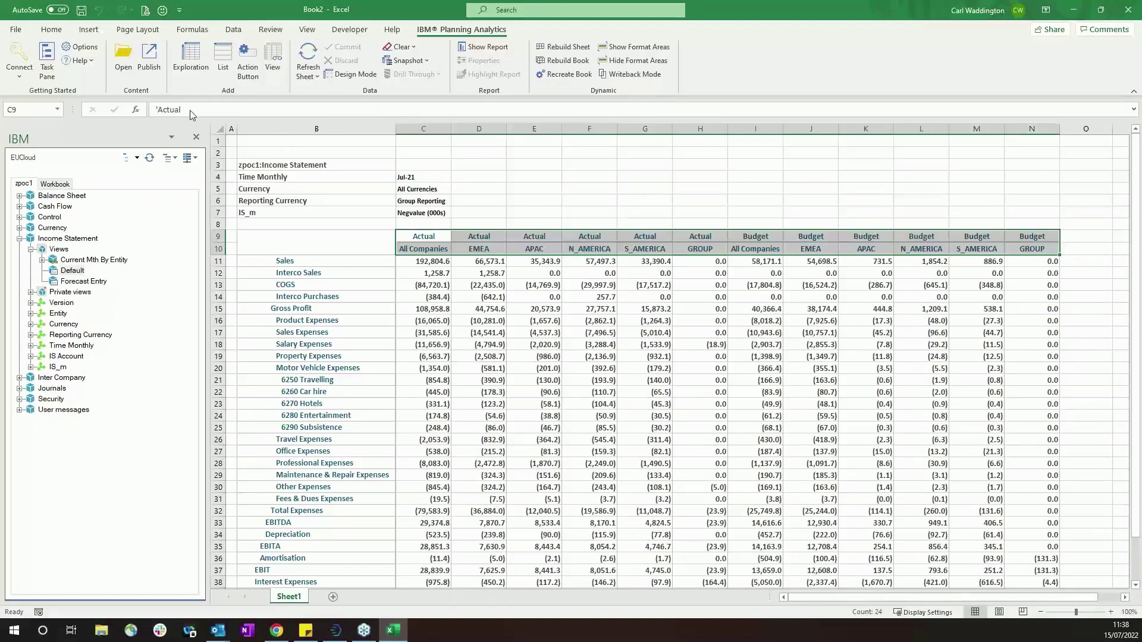
pyautogui.click(53, 31)
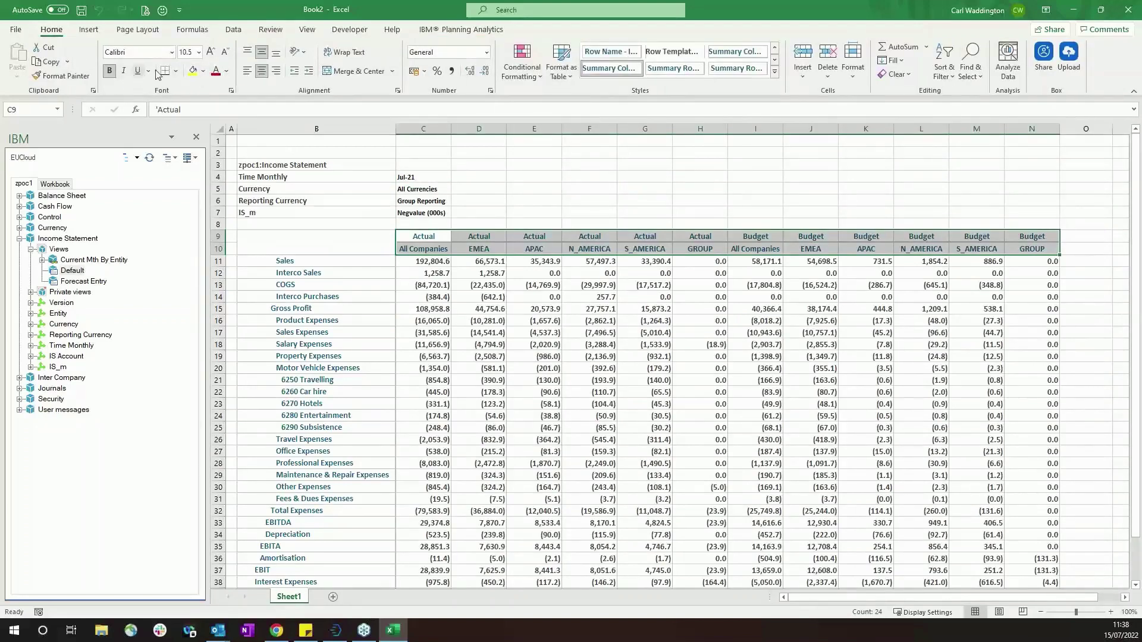
# Step: Put a thick outside border around the header block C9:N10
pyautogui.click(176, 70)
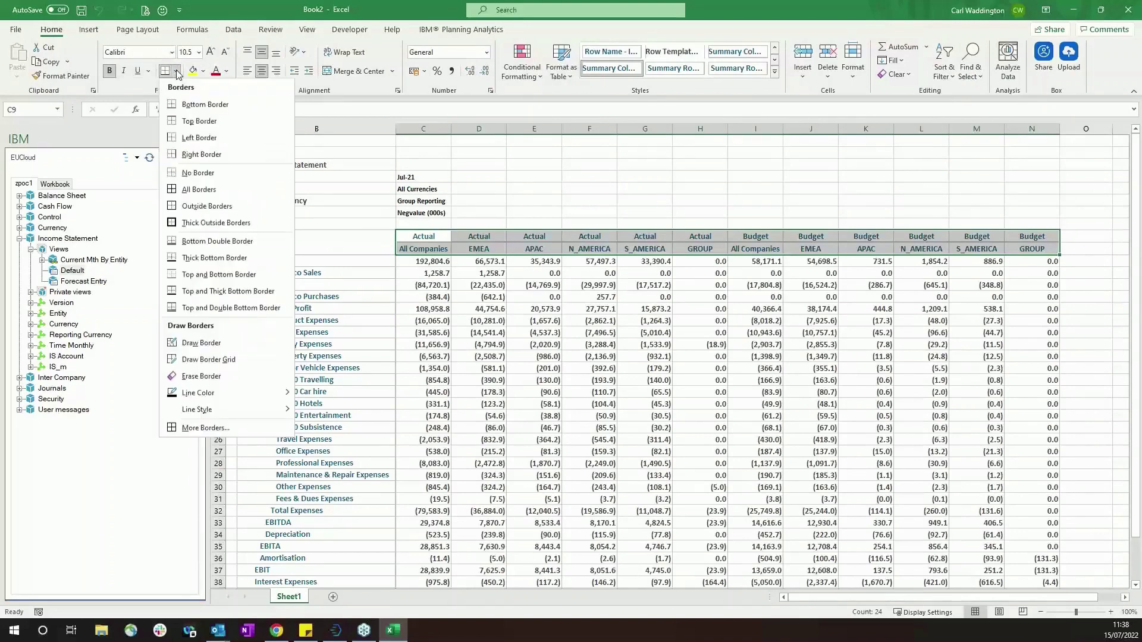
pyautogui.click(197, 223)
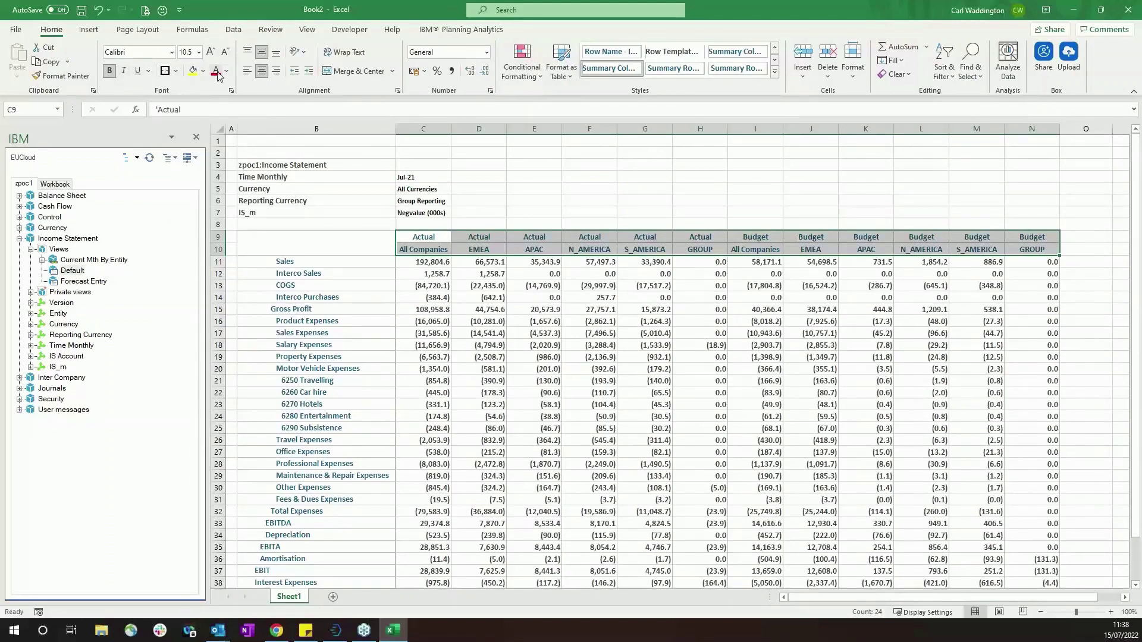
pyautogui.click(227, 73)
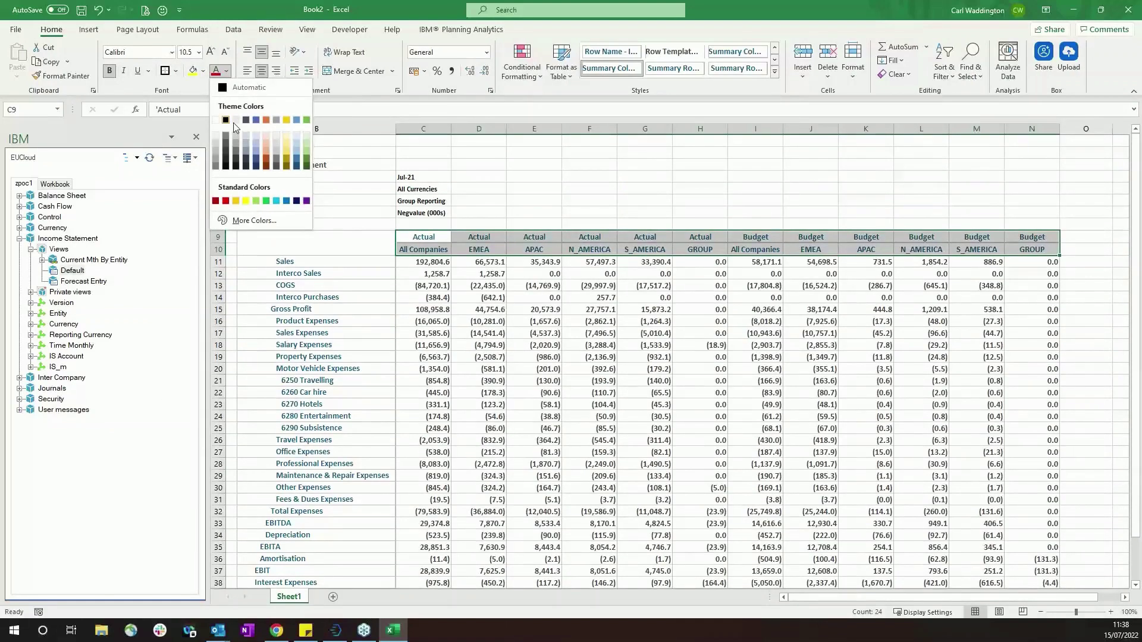
pyautogui.press('Escape')
pyautogui.click(405, 201)
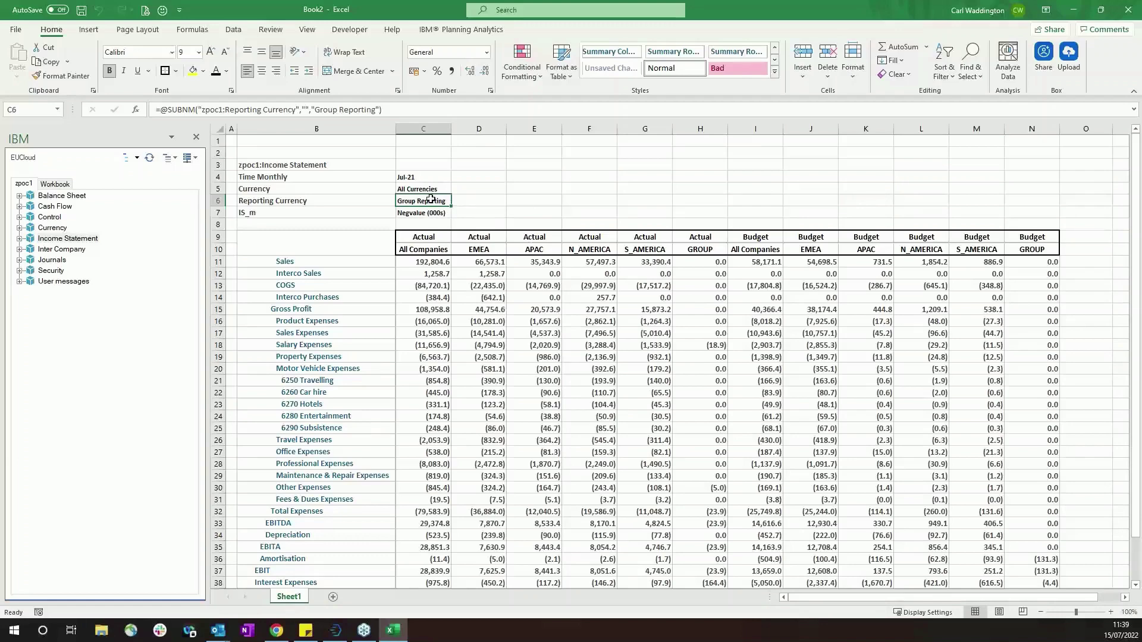
# Step: Change Reporting Currency in C6 from Group Reporting to Local so figures recalculate
pyautogui.doubleClick(428, 200)
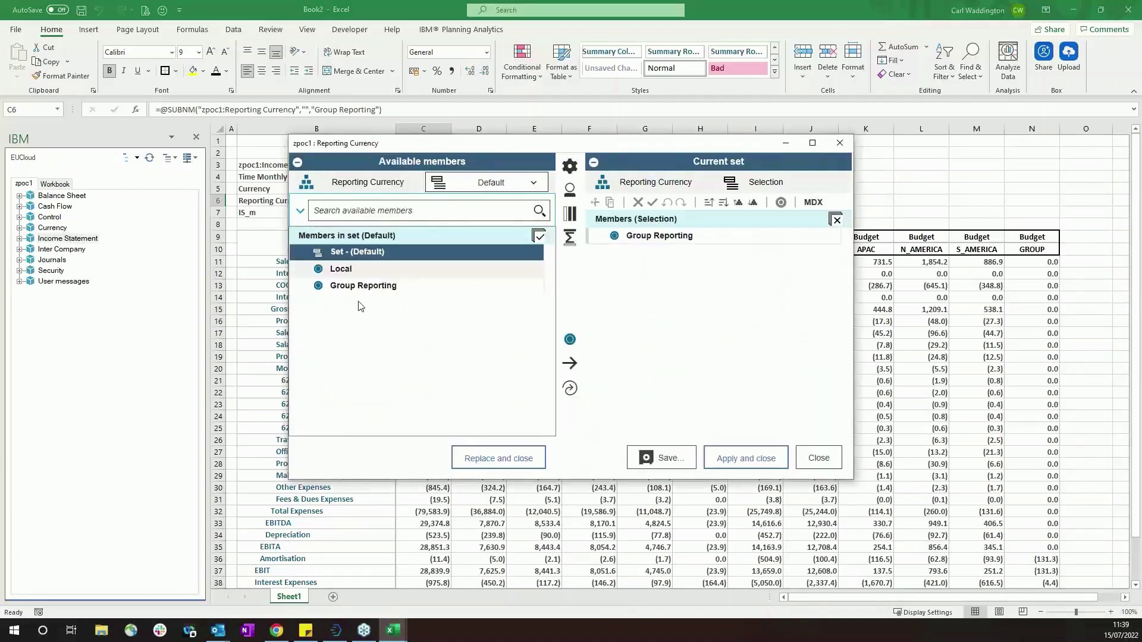
pyautogui.click(365, 272)
pyautogui.click(570, 388)
pyautogui.click(753, 453)
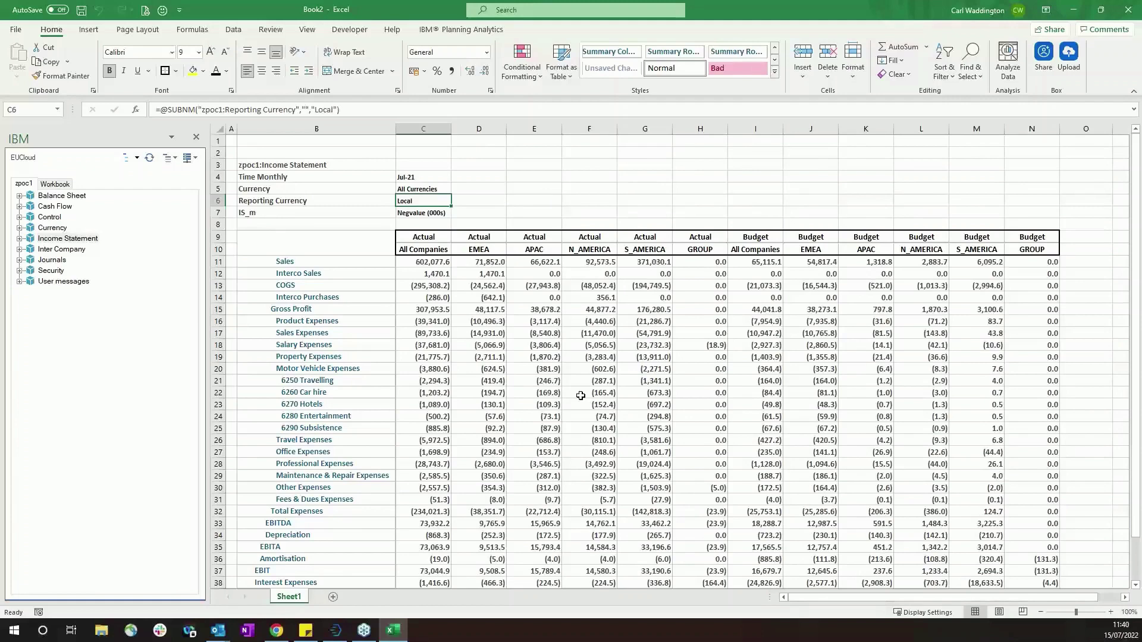
pyautogui.click(628, 196)
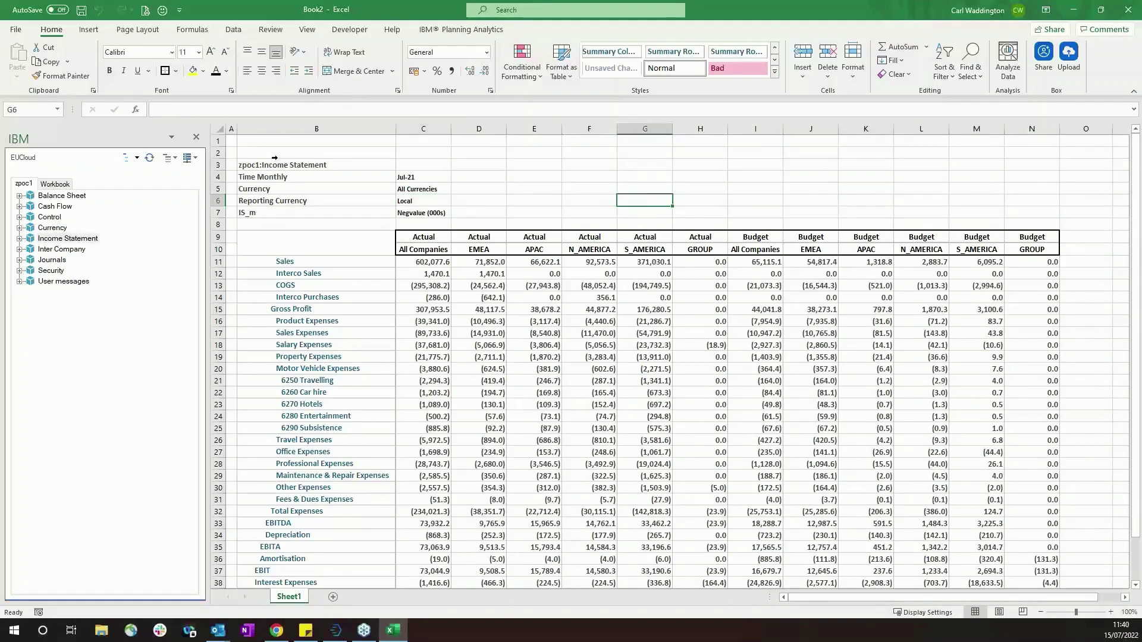
pyautogui.click(467, 31)
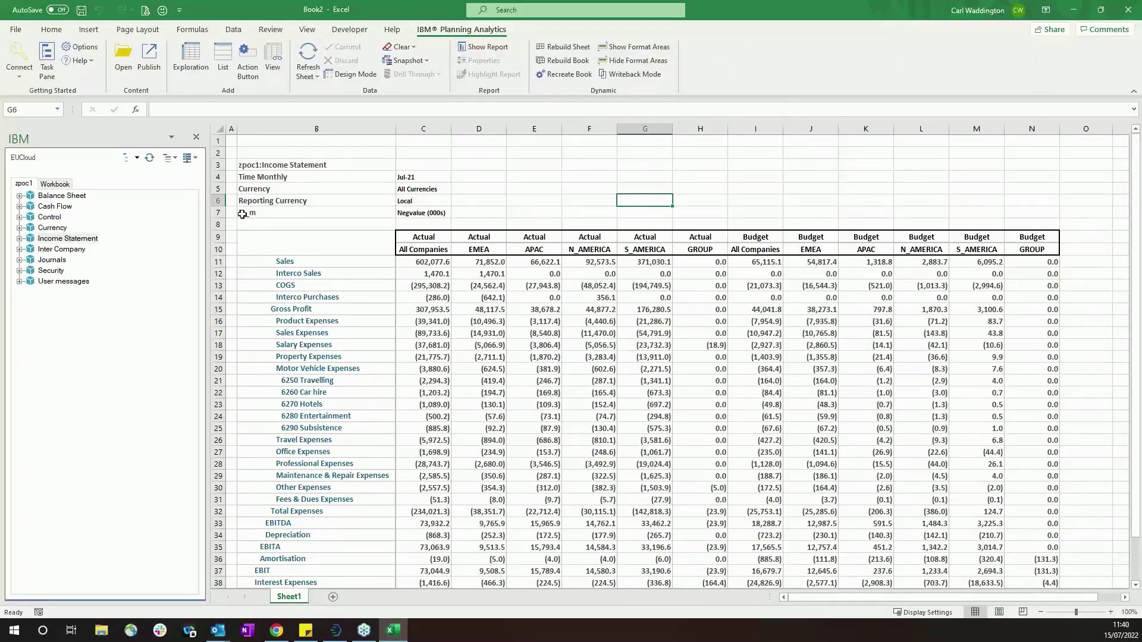
# Step: Publish the current workbook under the name Book2 to the zpoc1 server's Reporting folder
pyautogui.click(150, 63)
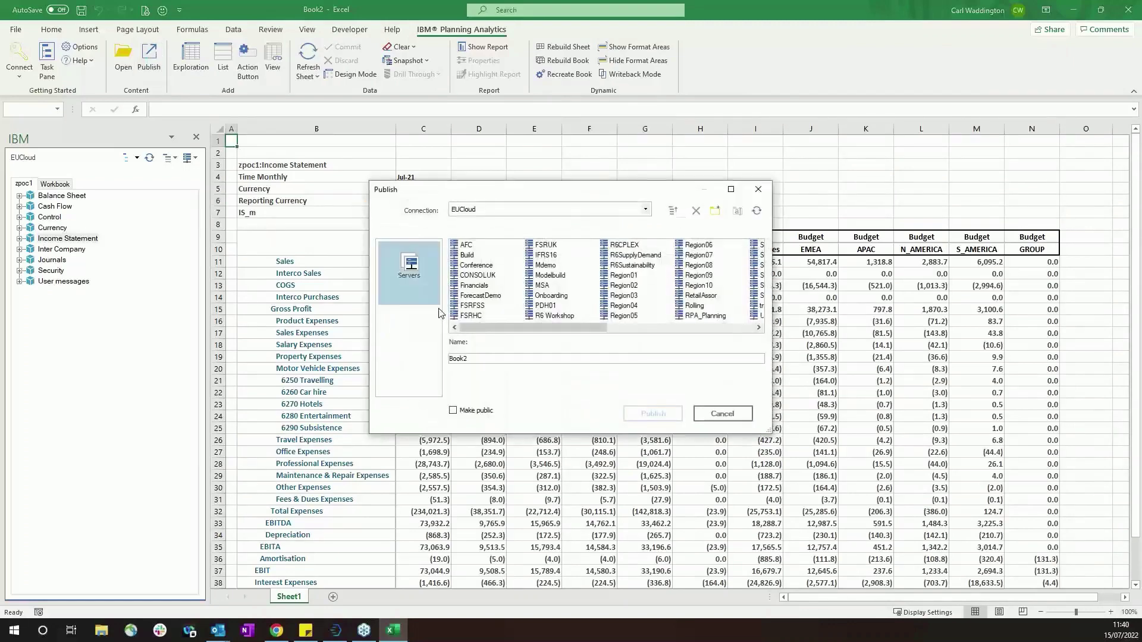
pyautogui.moveTo(508, 330); pyautogui.dragTo(595, 330)
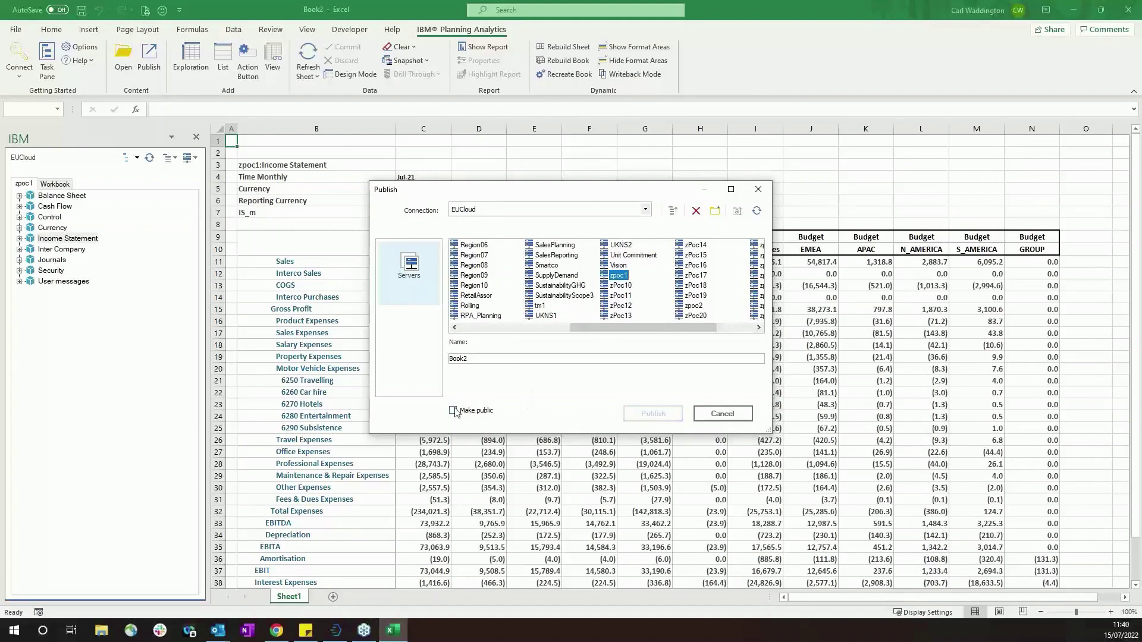
pyautogui.doubleClick(619, 277)
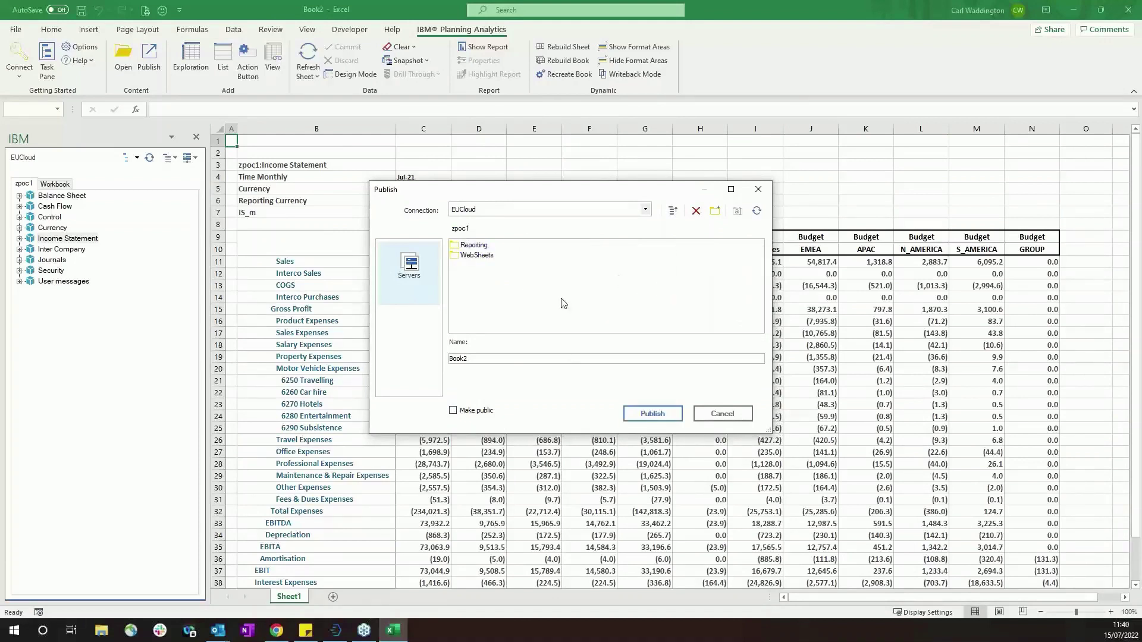
pyautogui.doubleClick(474, 246)
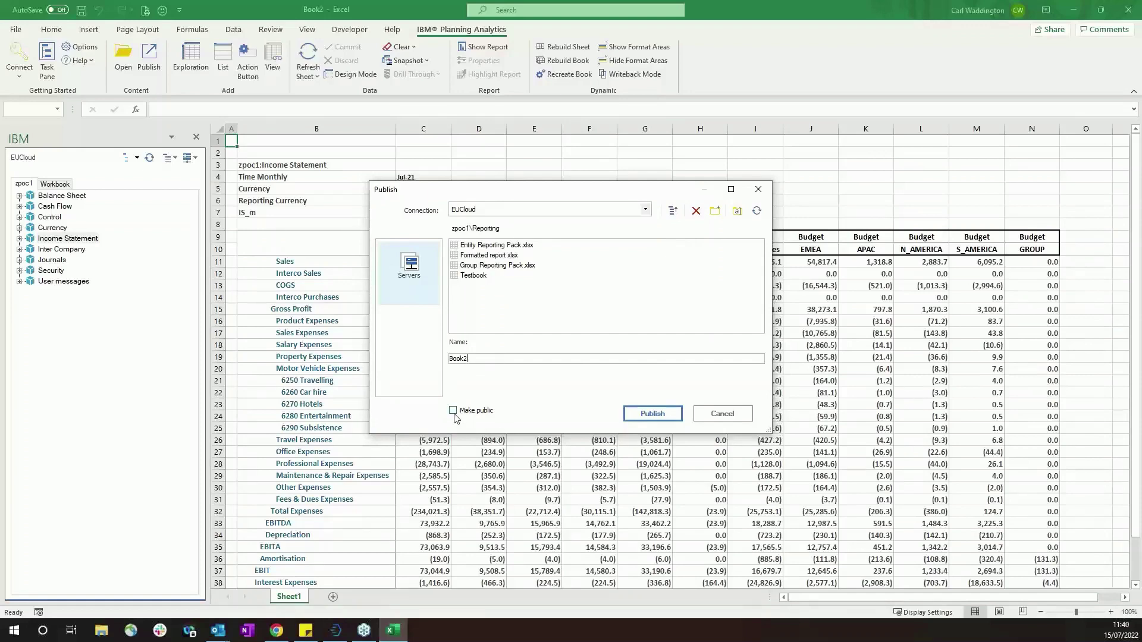
pyautogui.click(651, 415)
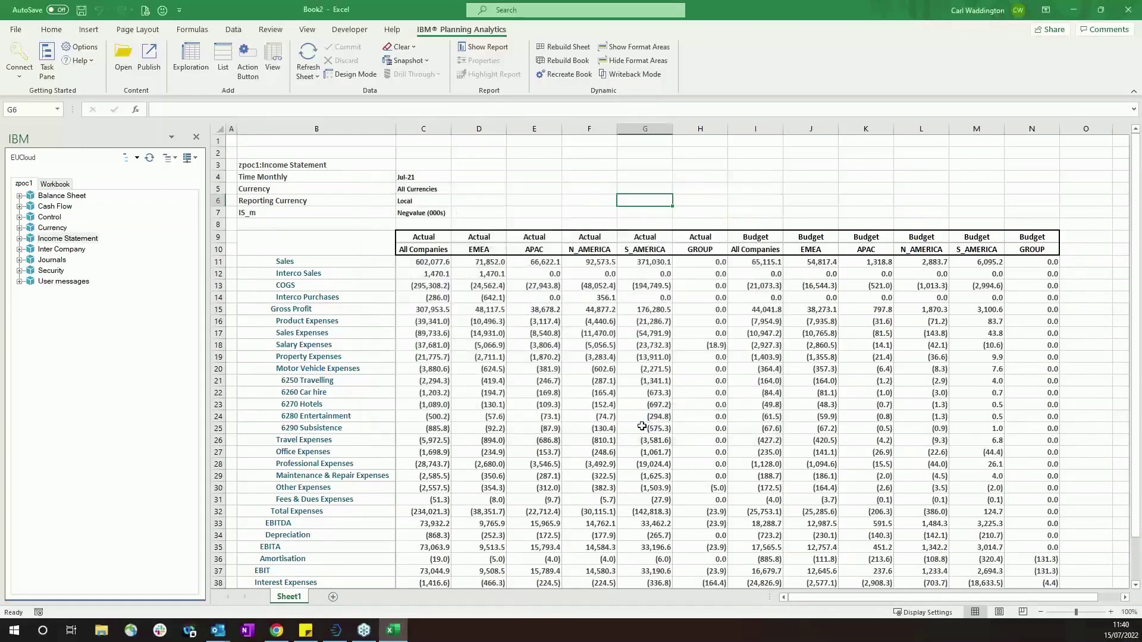
# Step: In Workspace, refresh the data tree and add Book2 from zpoc1 > Websheets > Reporting as a websheet
pyautogui.click(337, 633)
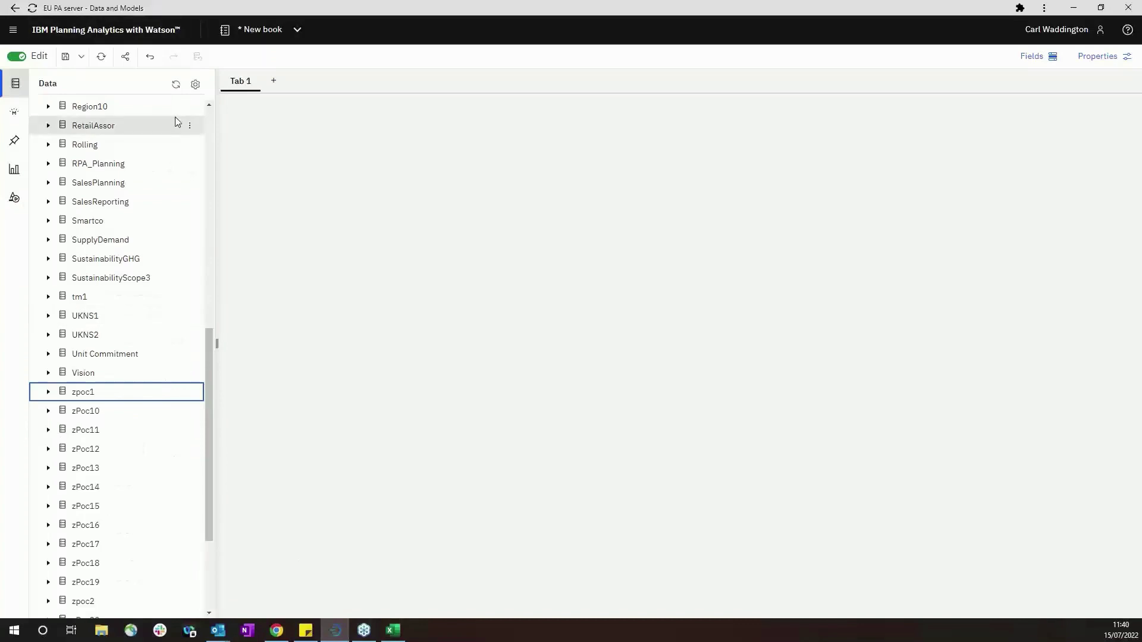
pyautogui.click(176, 85)
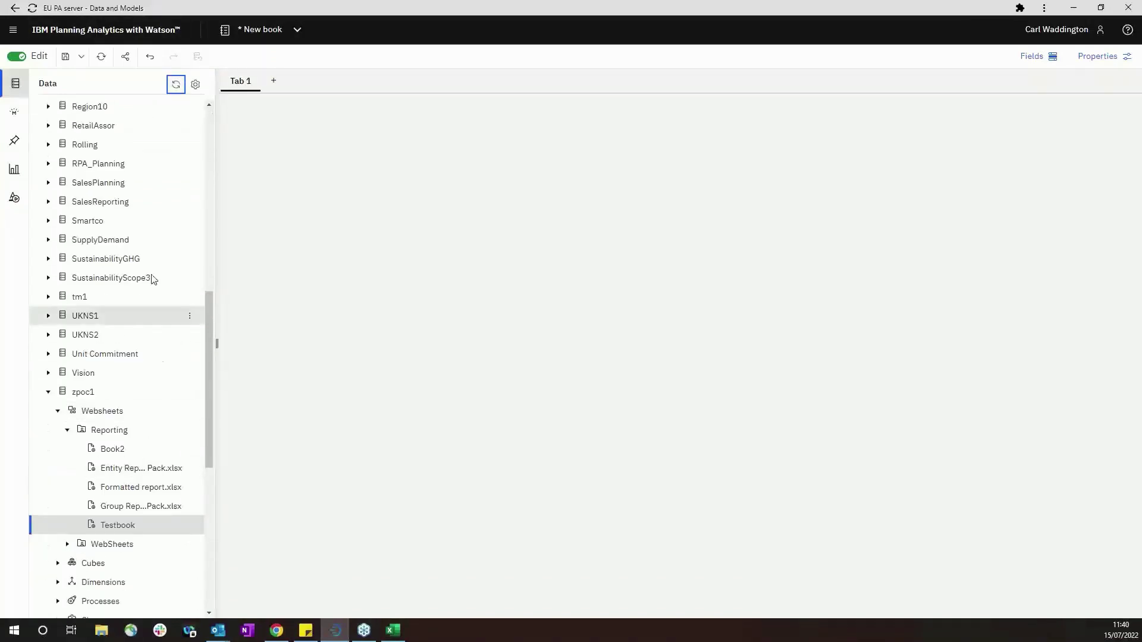
pyautogui.click(63, 413)
pyautogui.click(58, 411)
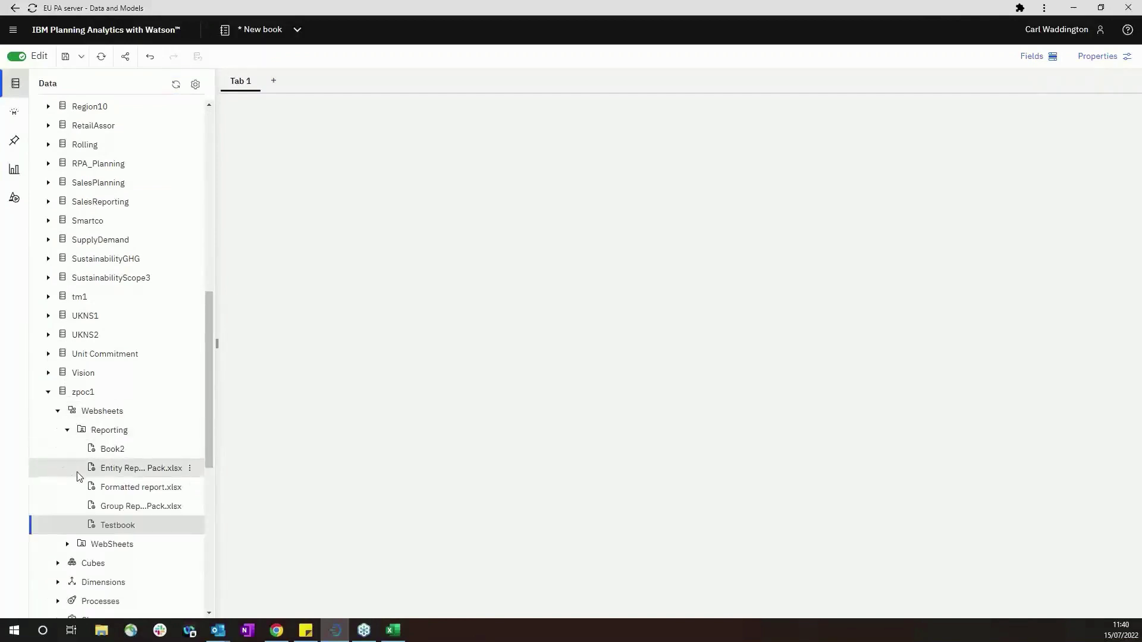
pyautogui.click(122, 456)
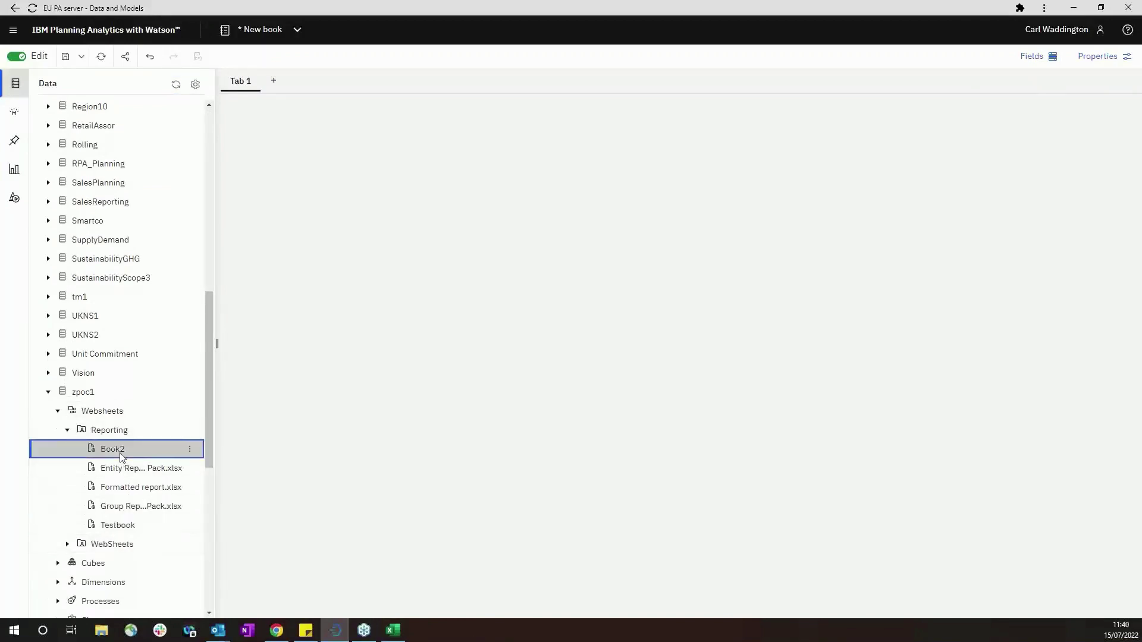
pyautogui.click(190, 451)
pyautogui.click(210, 463)
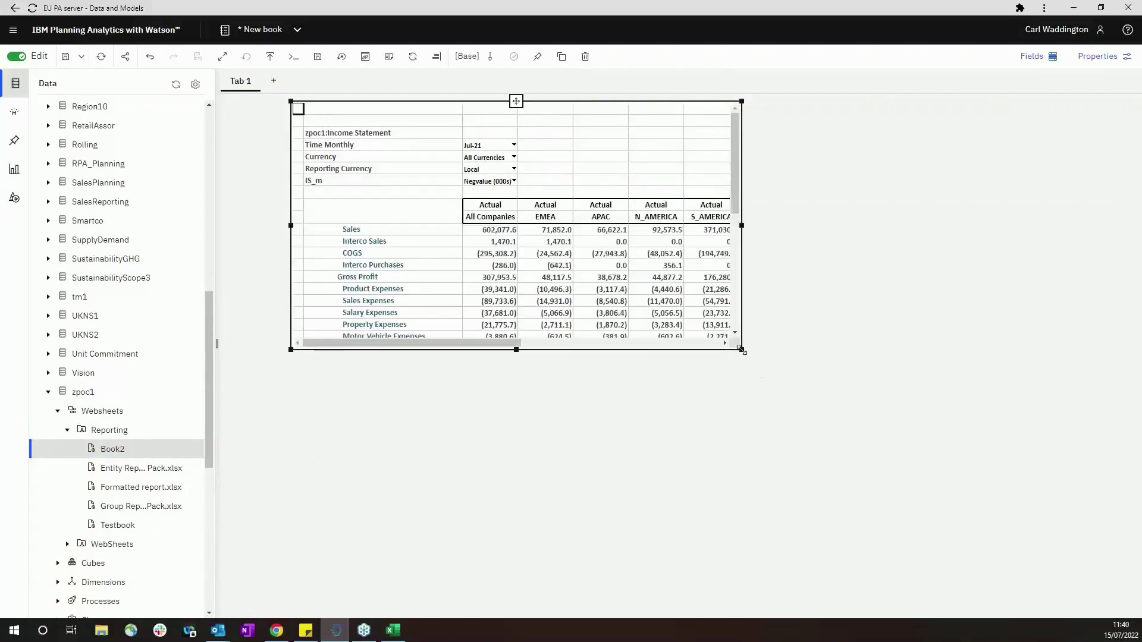
# Step: Enlarge the Book2 websheet, set its Reporting Currency to Group Reporting, then return to Excel
pyautogui.moveTo(741, 350); pyautogui.dragTo(971, 553)
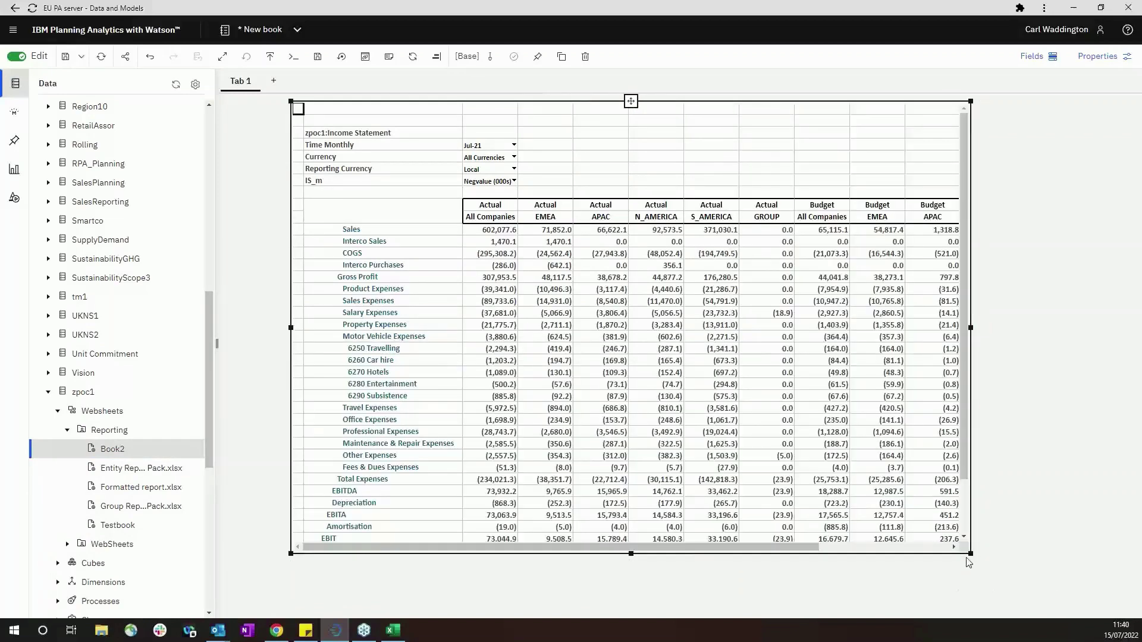
pyautogui.click(514, 171)
pyautogui.click(522, 246)
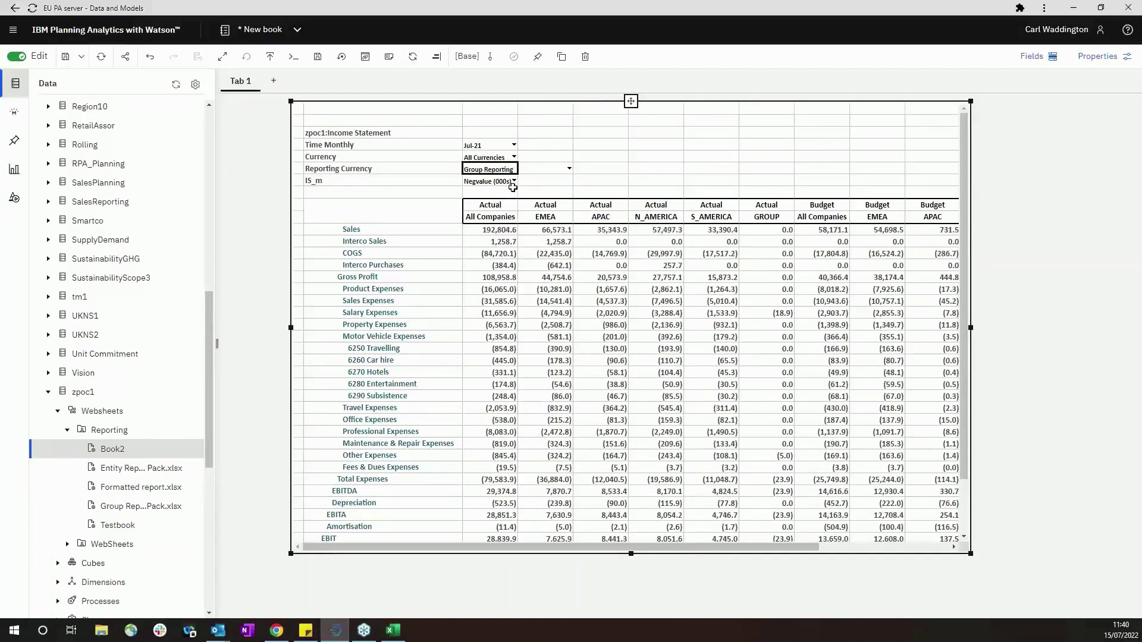
pyautogui.click(512, 145)
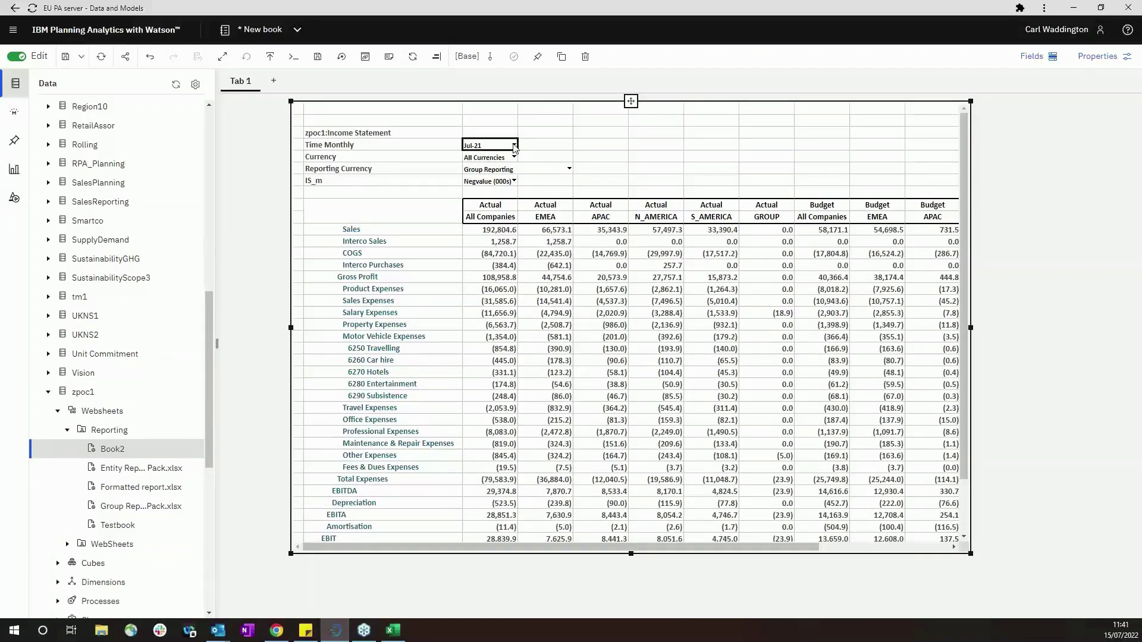
pyautogui.hotkey('alt', 'Tab')
pyautogui.click(594, 324)
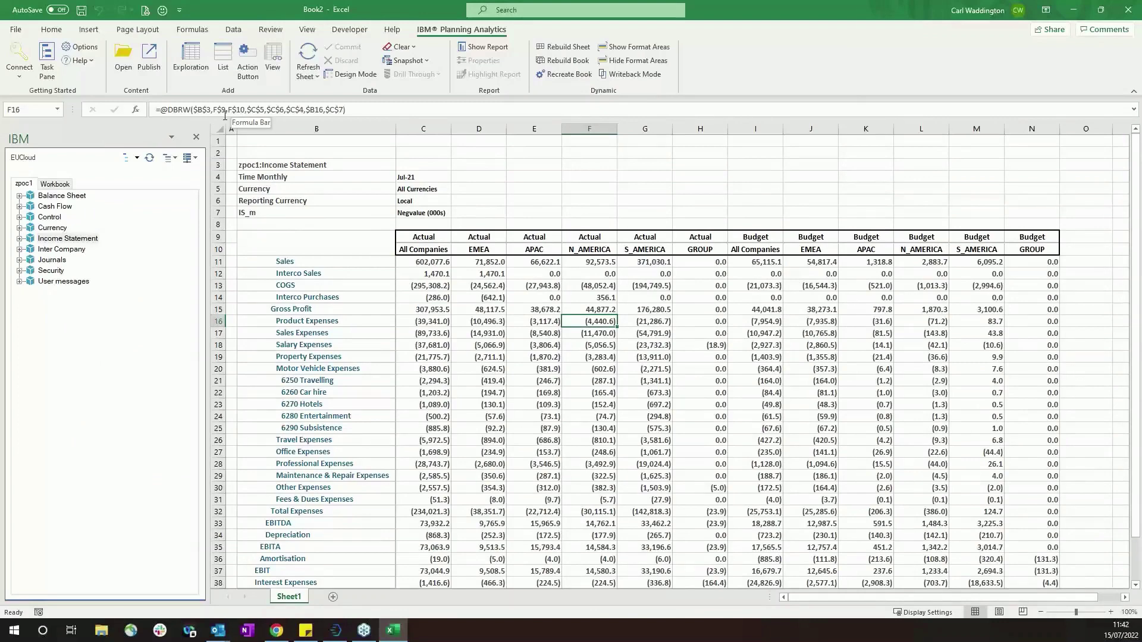
# Step: Open Formatted report.xlsx from the zpoc1\Reporting folder on the server
pyautogui.click(484, 186)
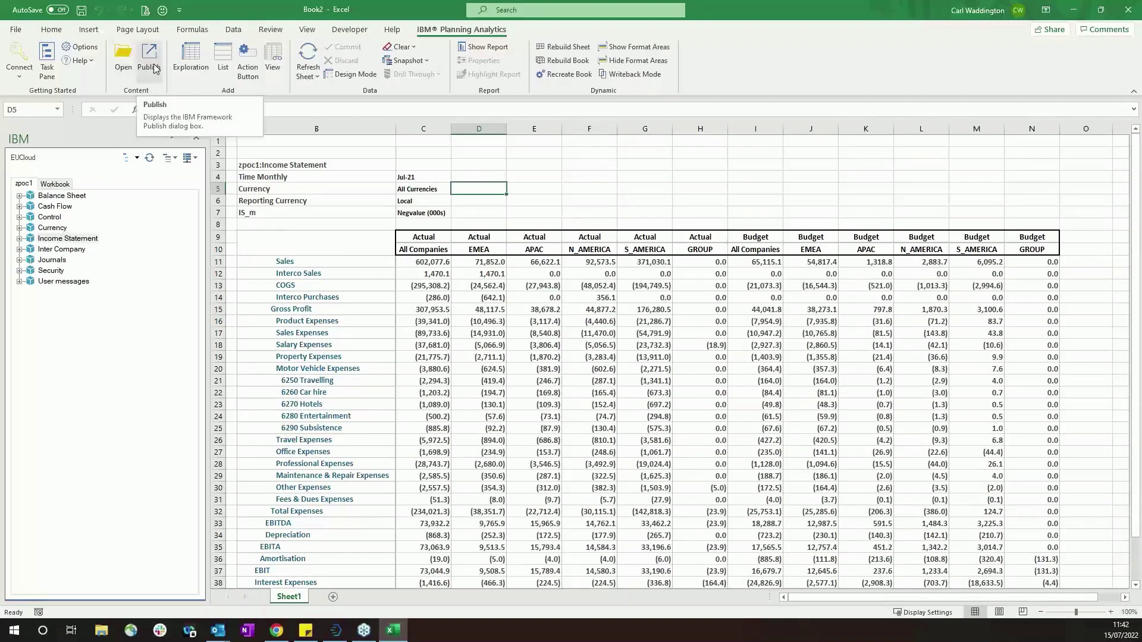
pyautogui.click(128, 65)
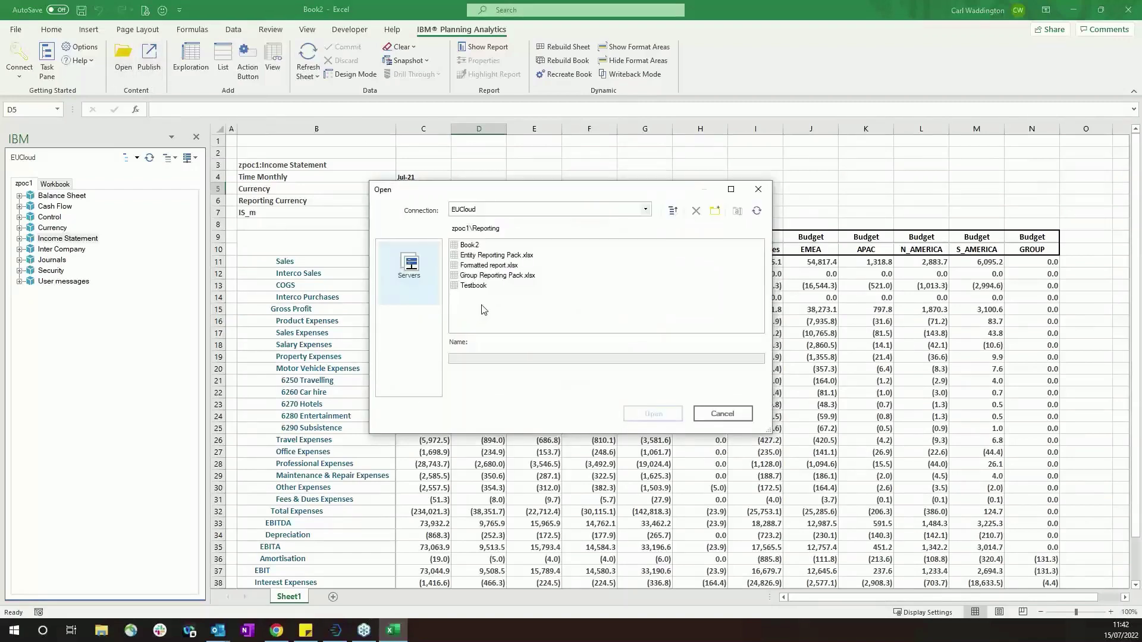
pyautogui.click(487, 265)
pyautogui.click(632, 415)
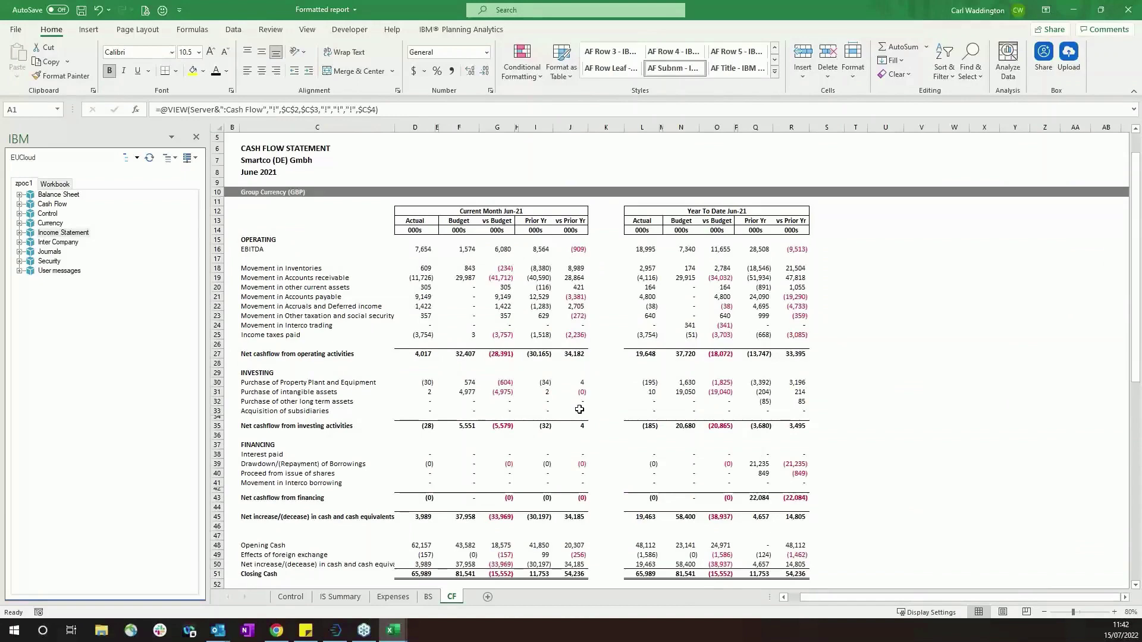
# Step: Browse the IS Summary, Expenses, BS and CF sheets of the Formatted report
pyautogui.click(357, 597)
pyautogui.scroll(-2, 416, 476)
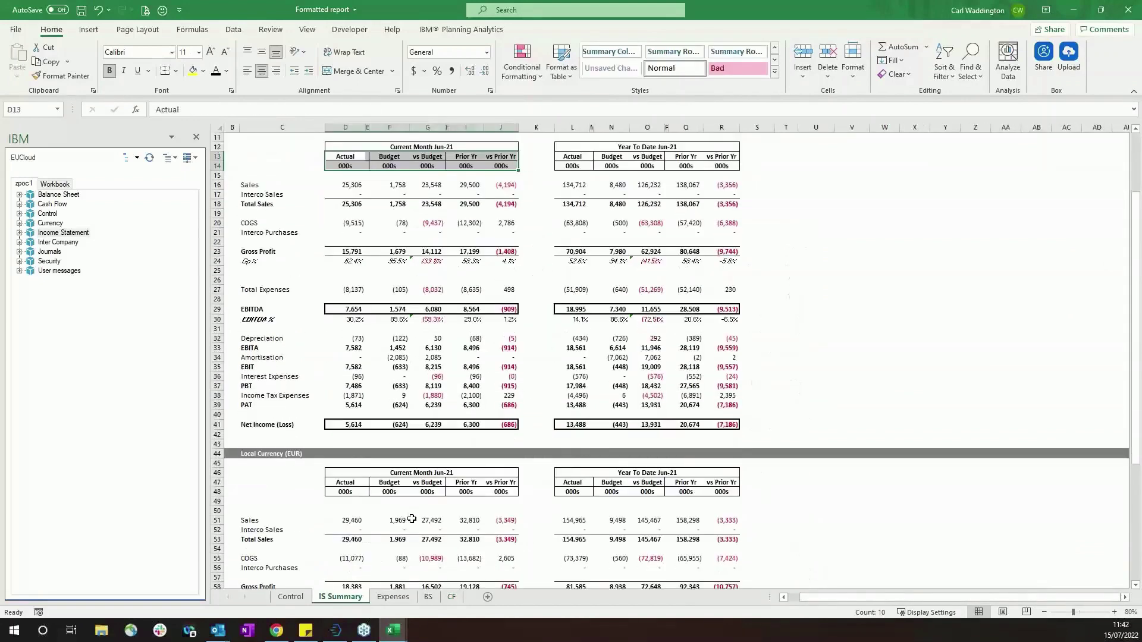
pyautogui.scroll(-1, 413, 517)
pyautogui.scroll(-3, 413, 517)
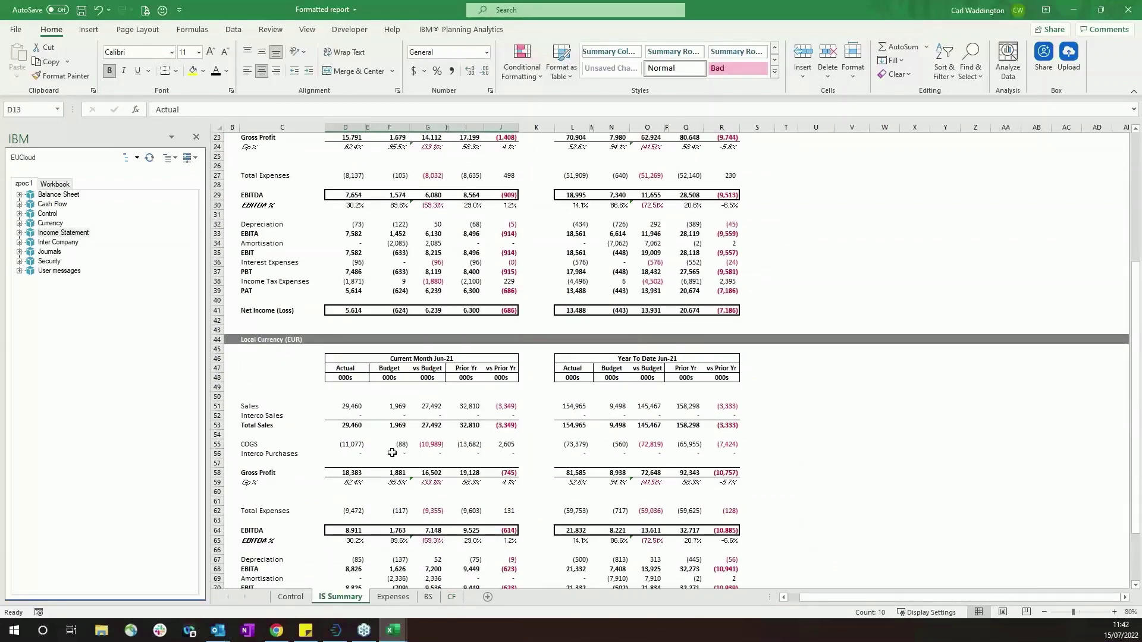
pyautogui.click(401, 598)
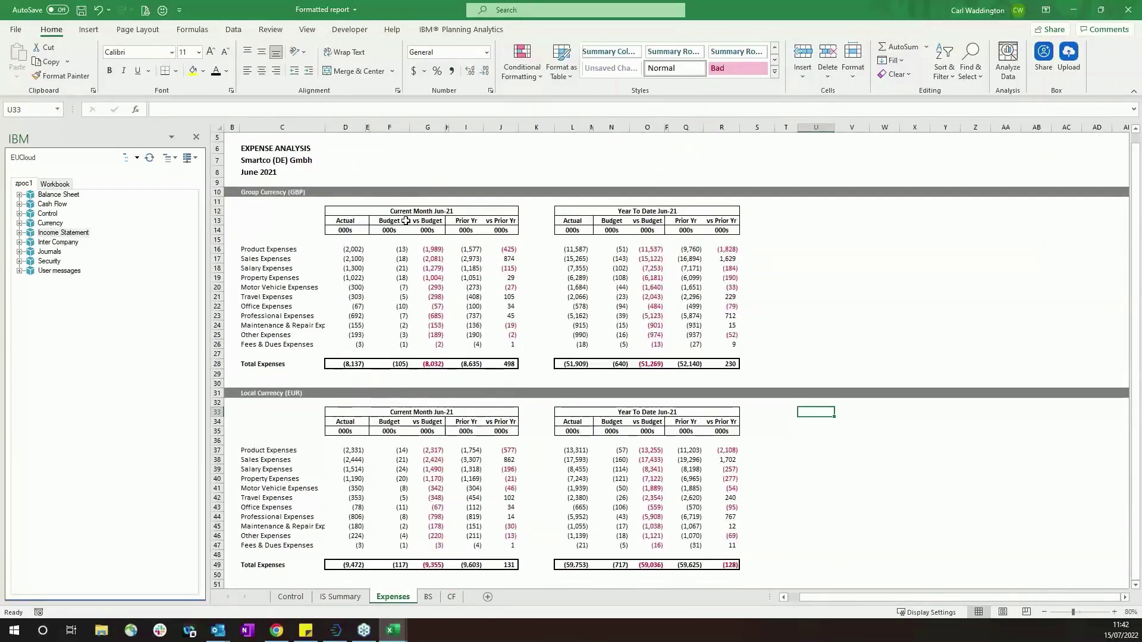
pyautogui.click(433, 599)
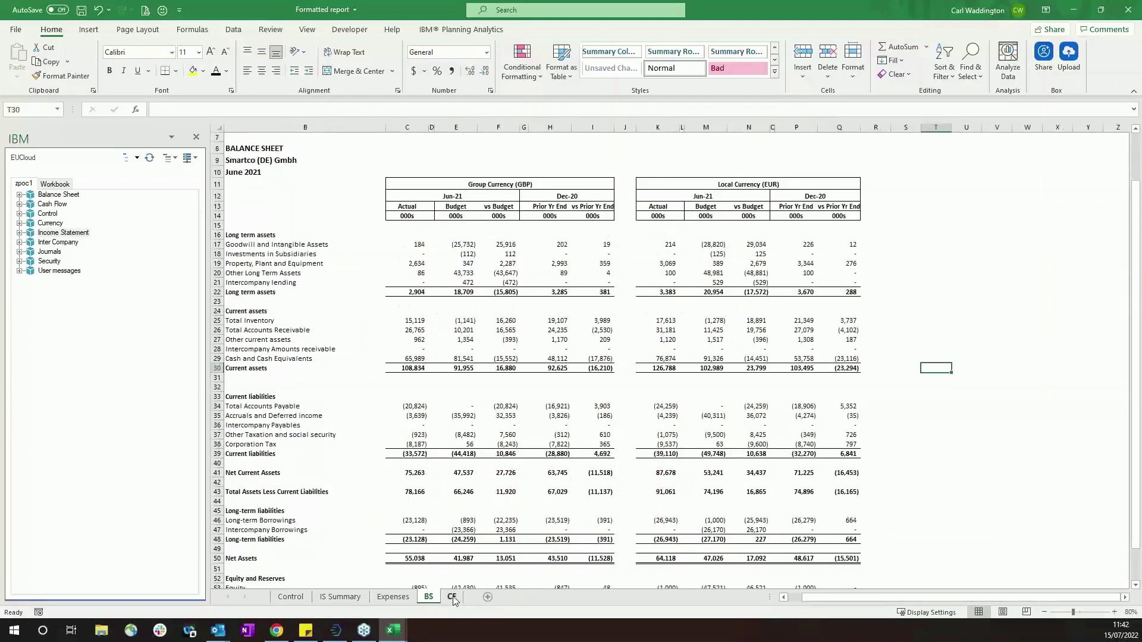
pyautogui.click(452, 598)
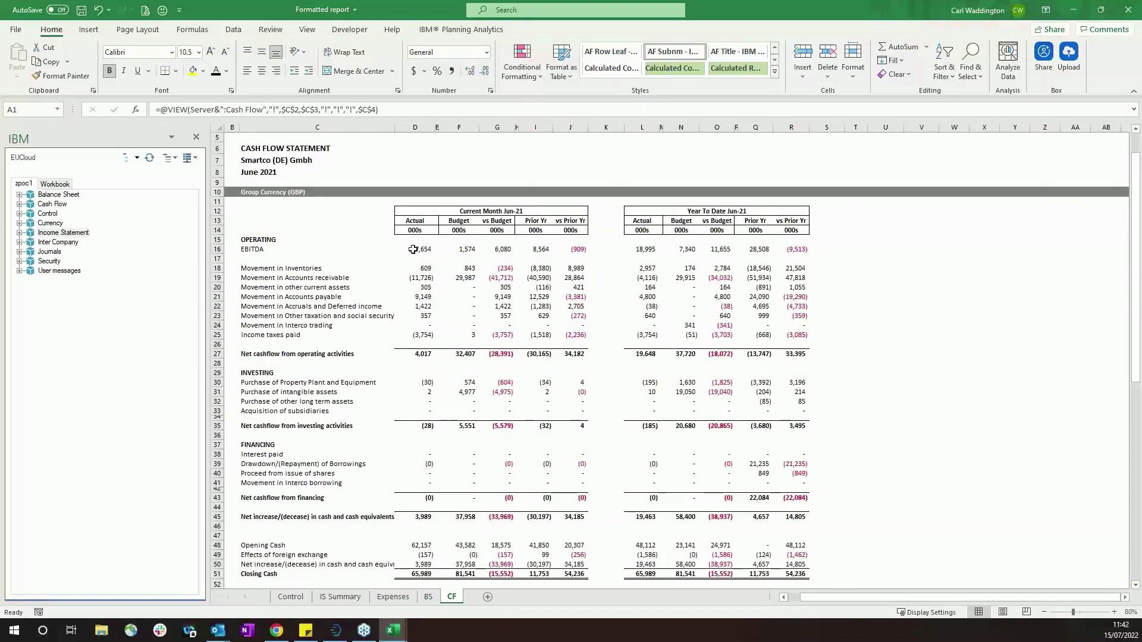
# Step: Inspect the DBRW formulas in cells D19, F18, G20 and I20 of the CF sheet, then go to the Control sheet
pyautogui.click(420, 278)
pyautogui.click(421, 305)
pyautogui.click(470, 271)
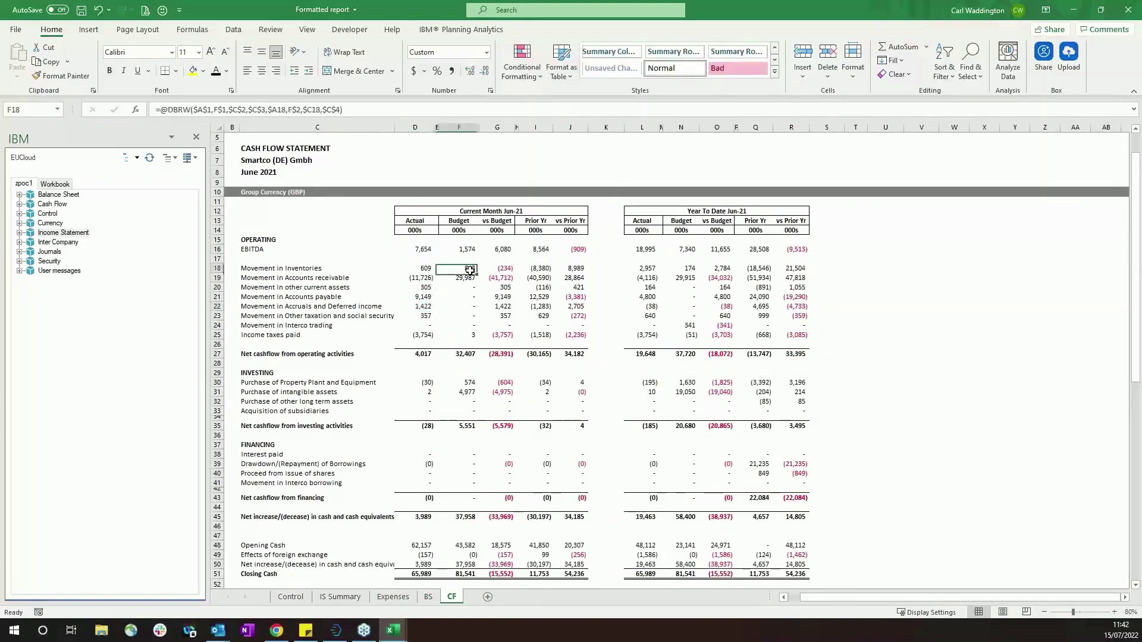
pyautogui.click(508, 286)
pyautogui.click(533, 292)
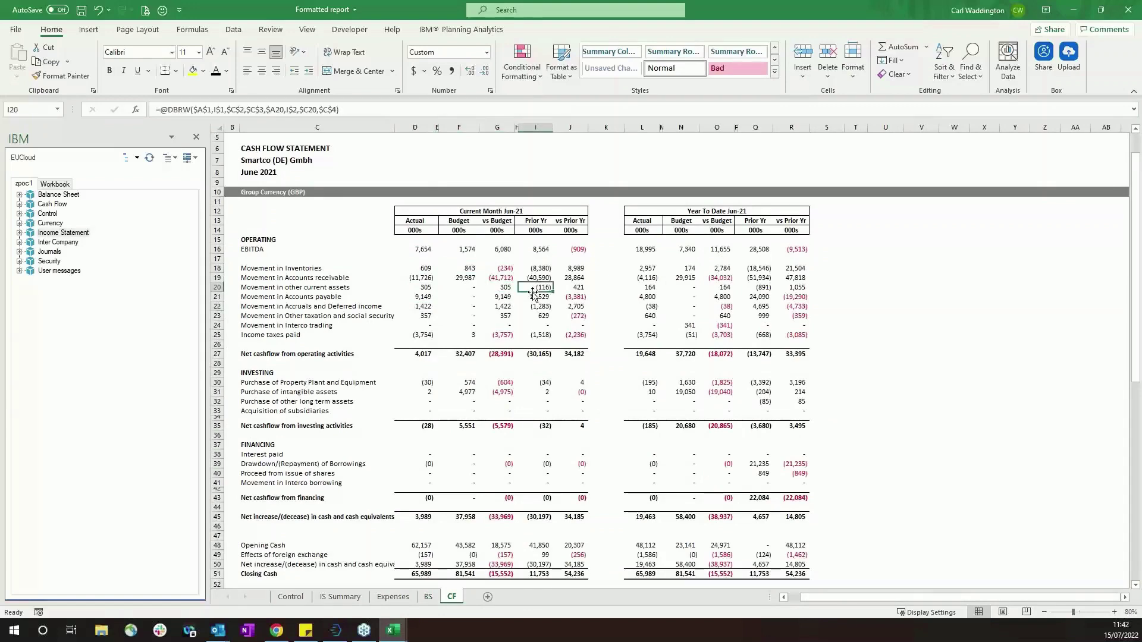
pyautogui.click(291, 598)
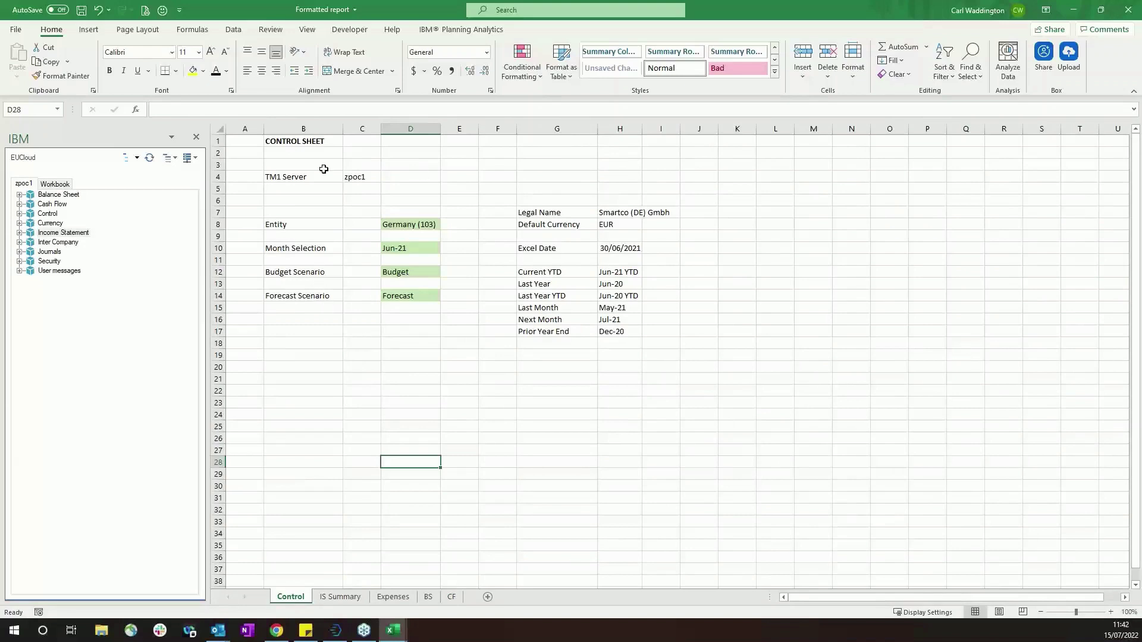
# Step: Choose USA (301) as the Entity in D8 and Aug-21 as the Month Selection in D10
pyautogui.click(426, 224)
pyautogui.click(446, 225)
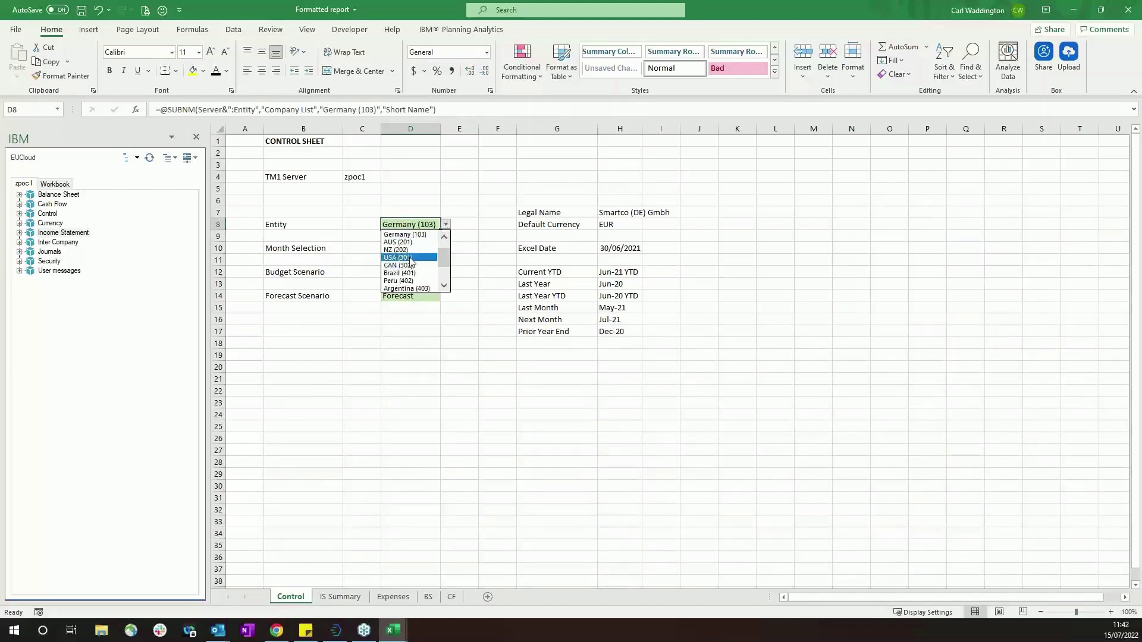
pyautogui.click(410, 258)
pyautogui.click(439, 250)
pyautogui.click(445, 248)
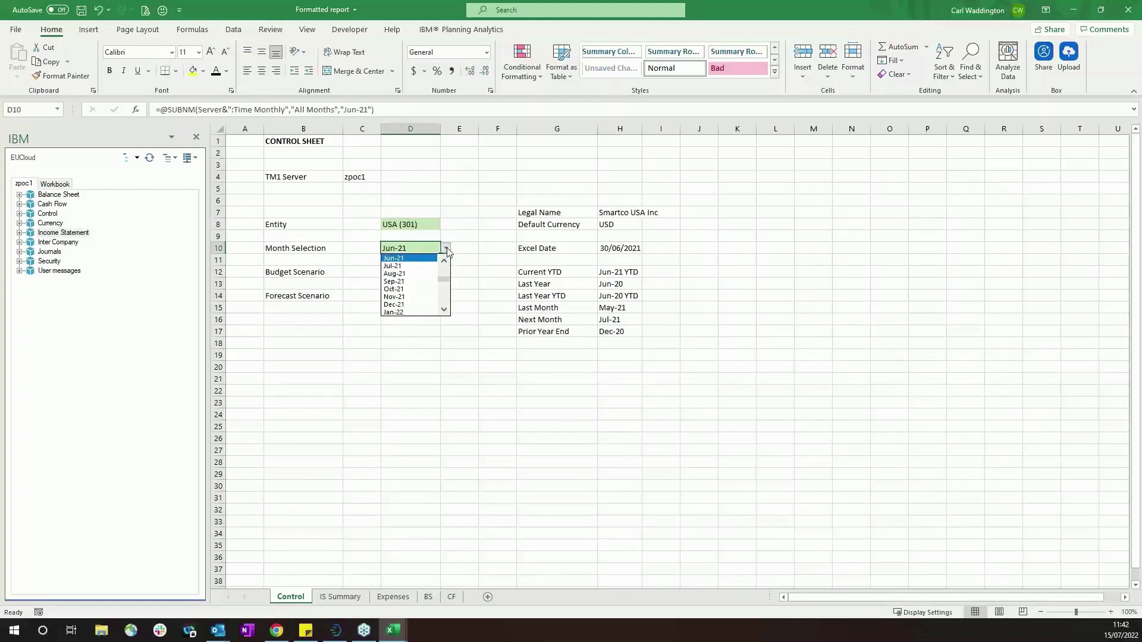
pyautogui.click(415, 271)
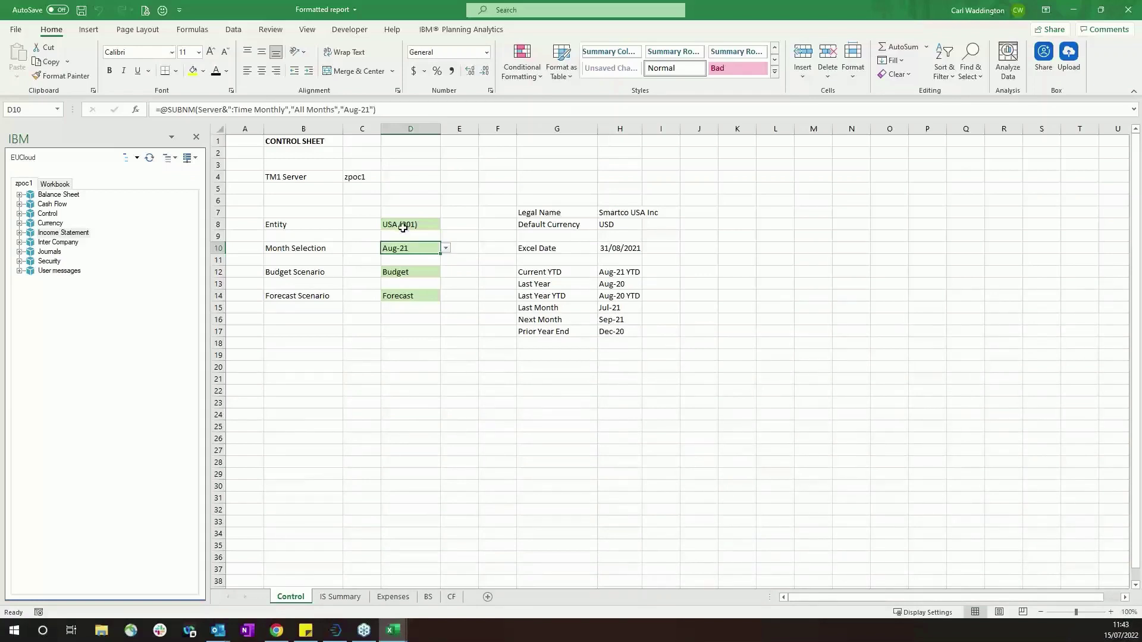
pyautogui.click(627, 214)
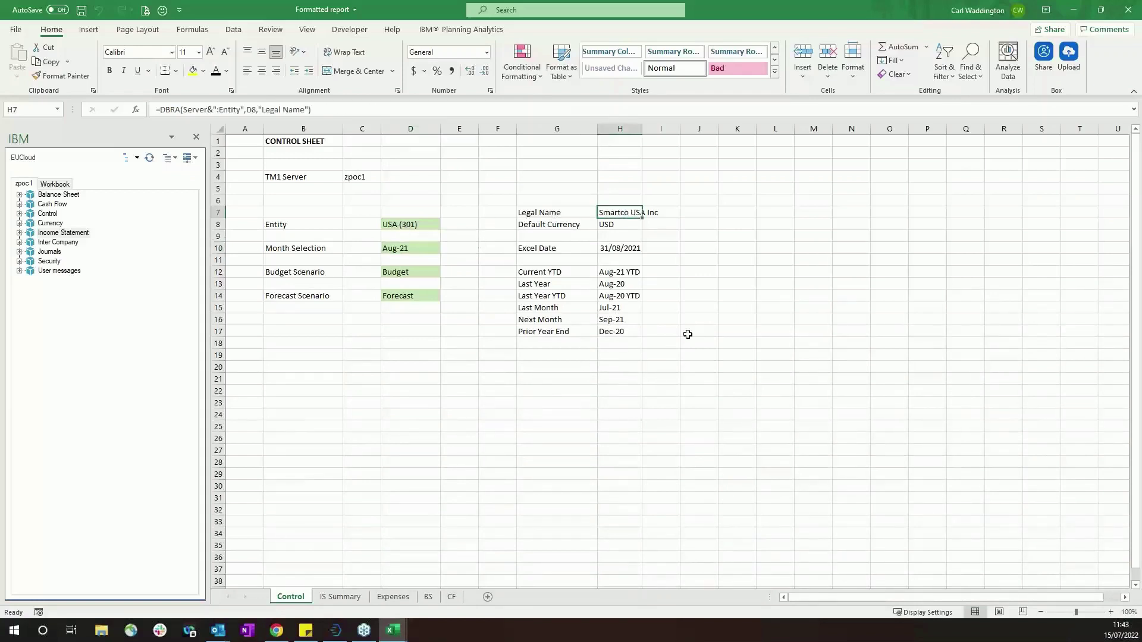
pyautogui.click(629, 225)
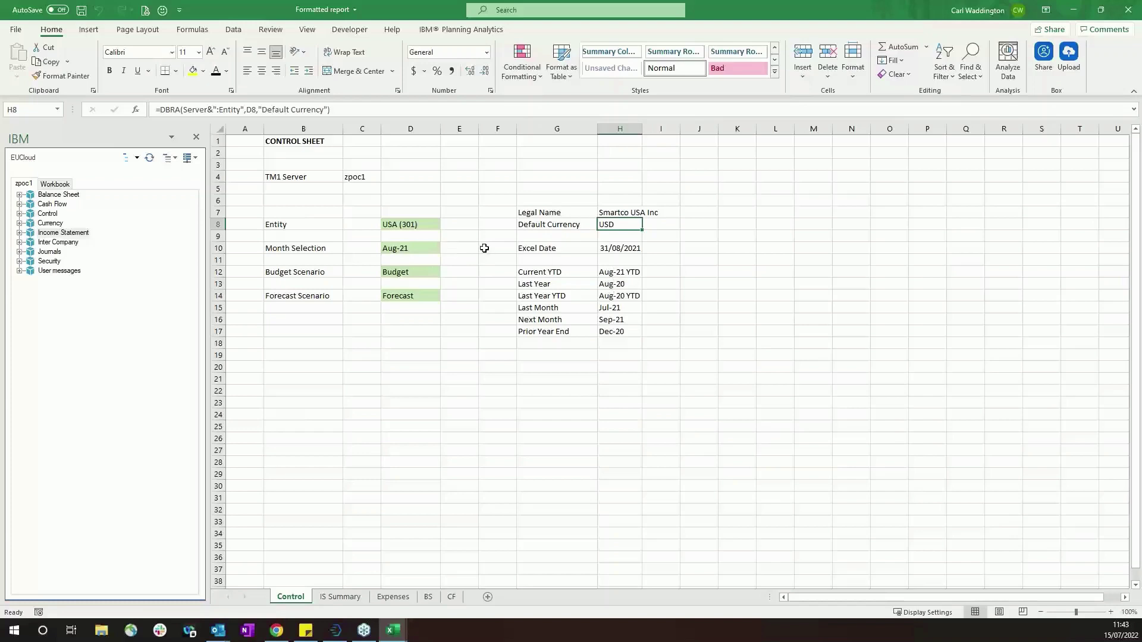
pyautogui.click(553, 271)
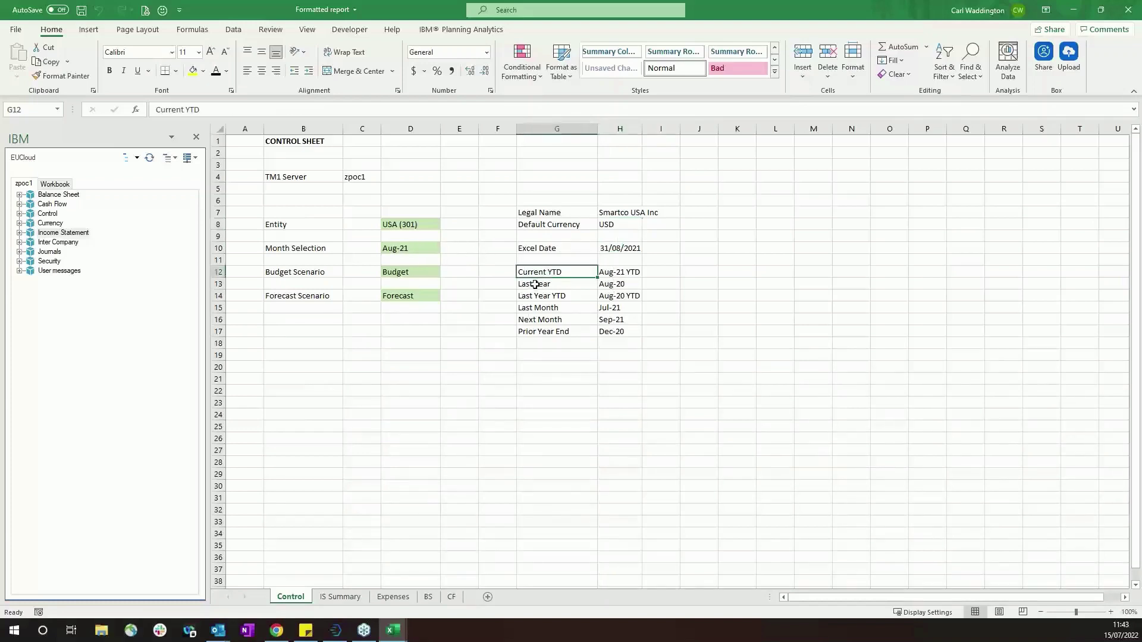
pyautogui.click(535, 285)
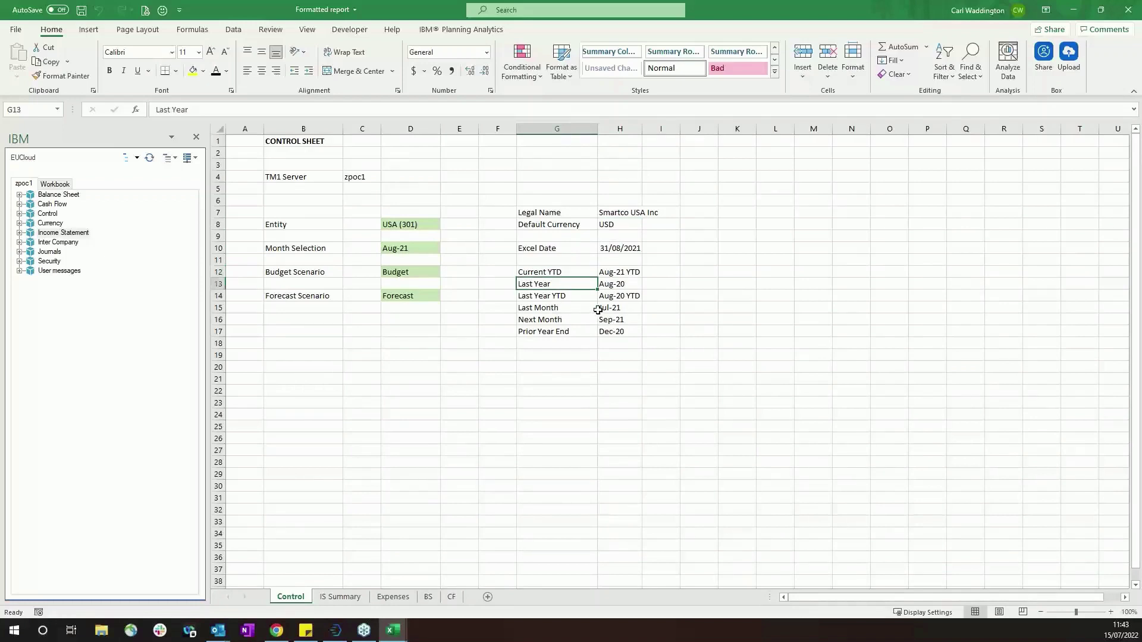
pyautogui.click(604, 308)
pyautogui.click(616, 321)
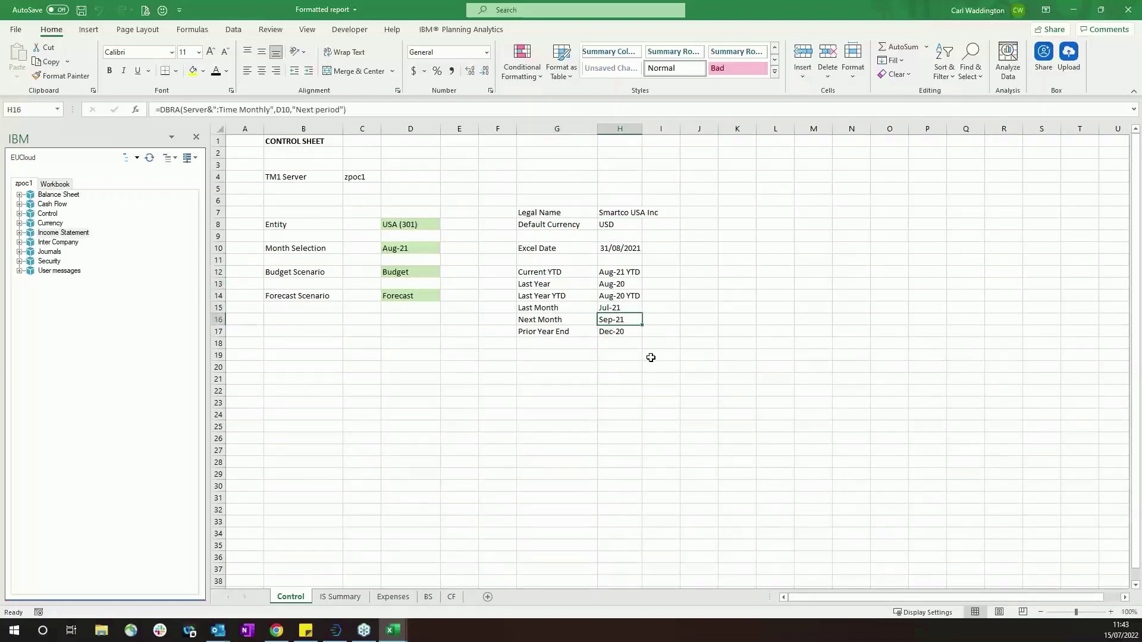
pyautogui.click(632, 426)
pyautogui.click(618, 474)
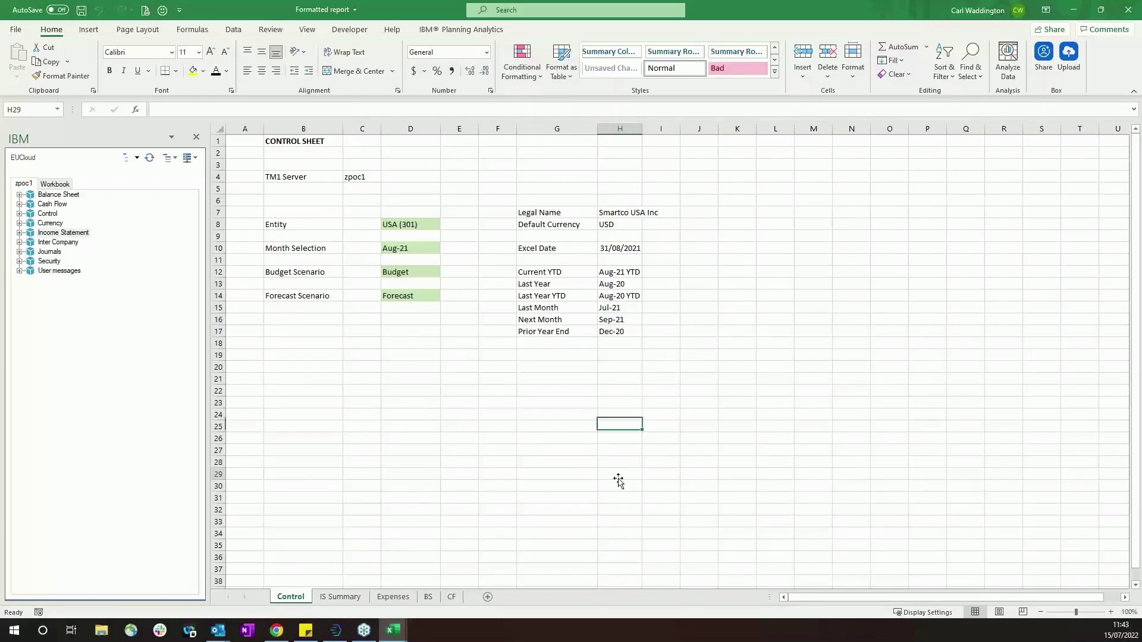
# Step: Review Smartco USA Inc's August 2021 IS Summary across its GBP and USD sections
pyautogui.click(346, 598)
pyautogui.scroll(6, 516, 472)
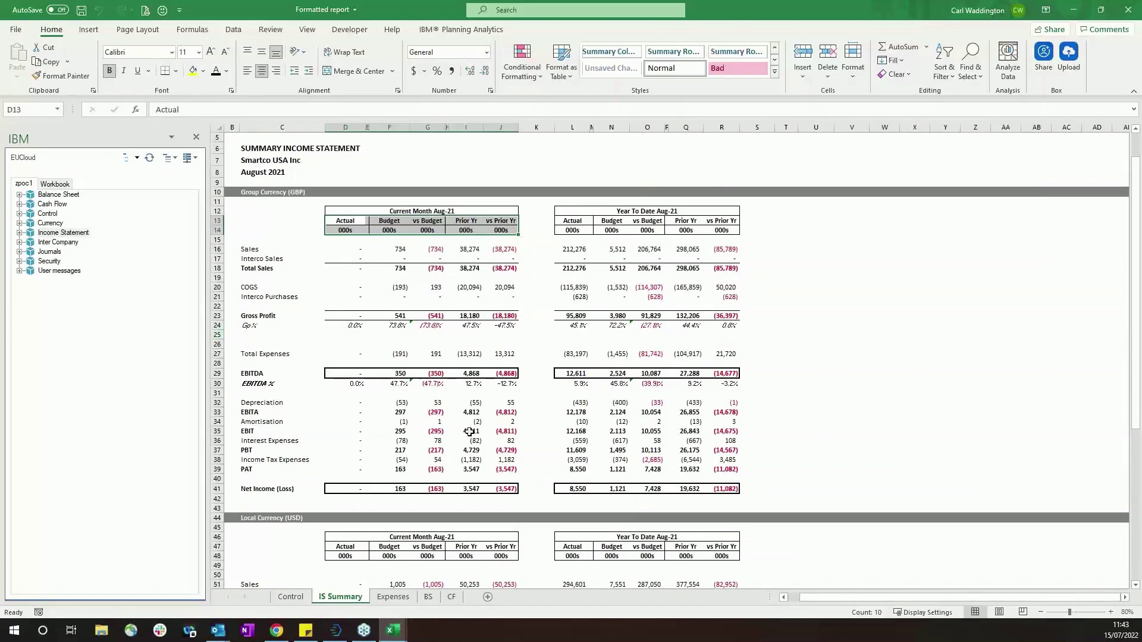
pyautogui.scroll(-8, 464, 470)
pyautogui.scroll(-3, 442, 484)
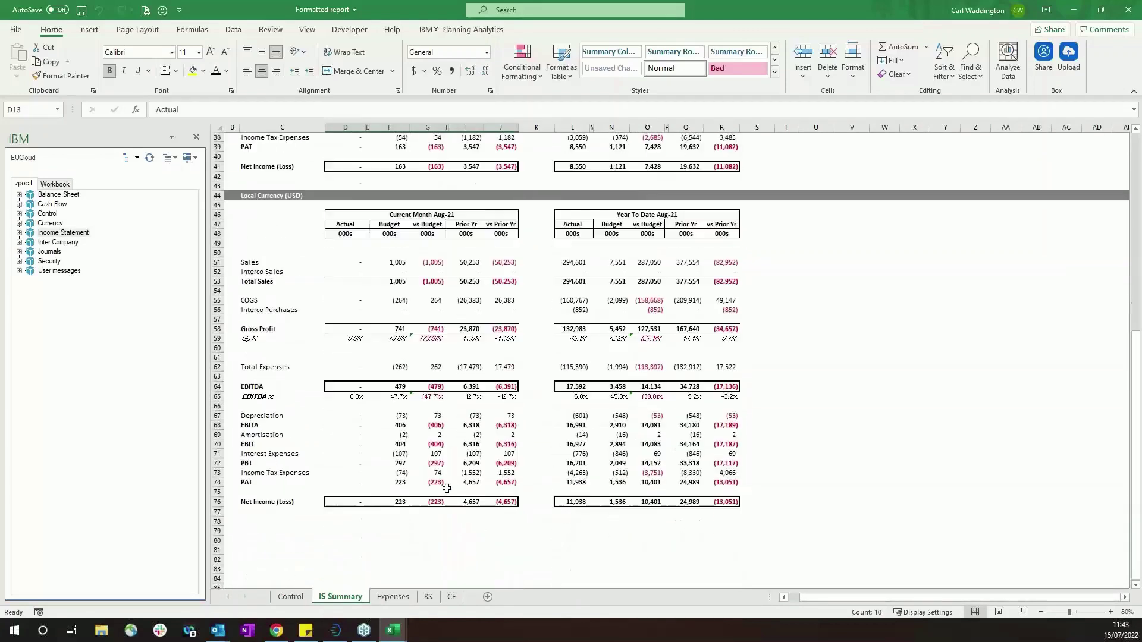
pyautogui.scroll(11, 449, 490)
pyautogui.click(845, 315)
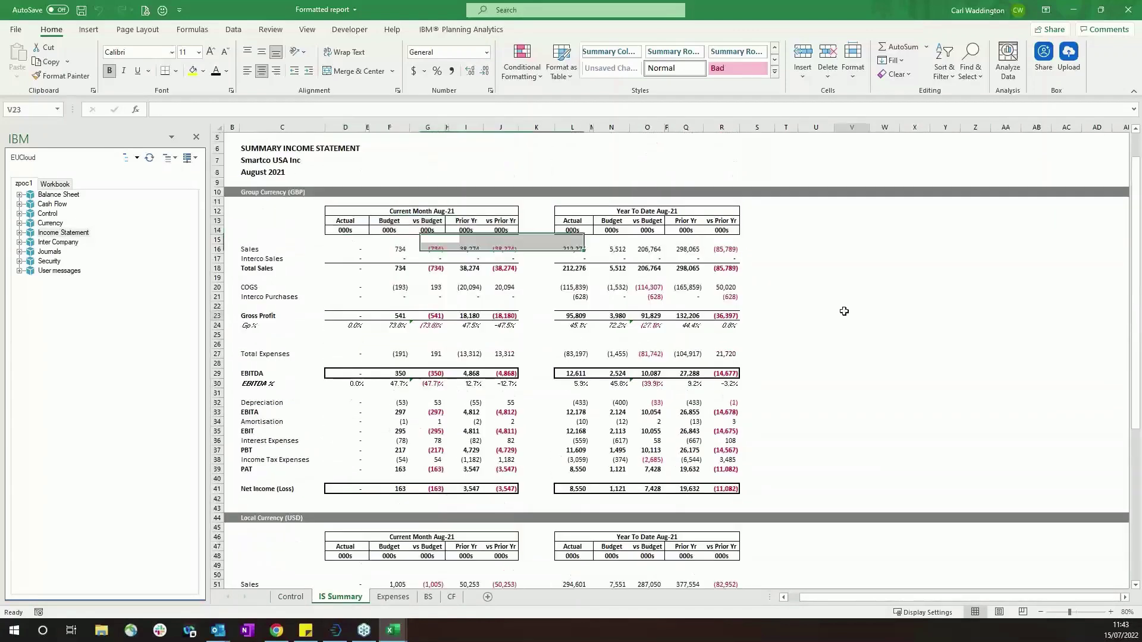